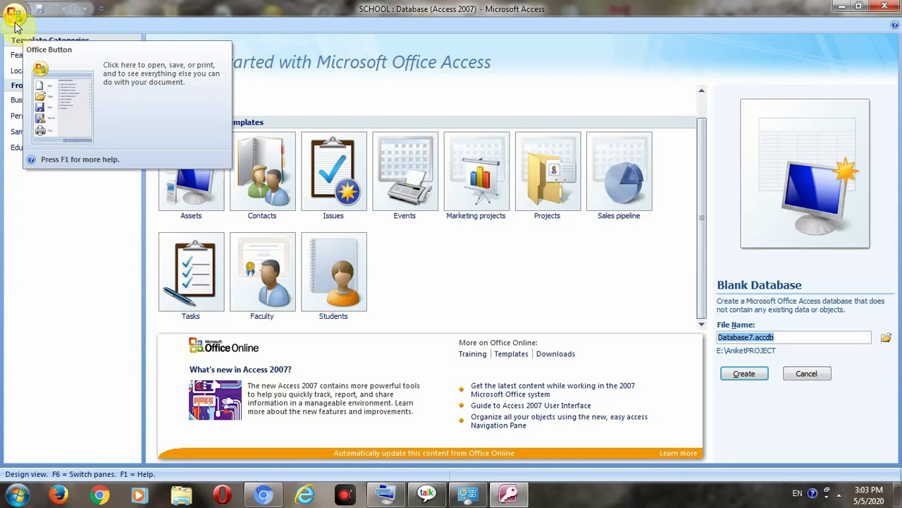
Open the recent database SCHOOL.accdb and its STUDENT table.
click(16, 19)
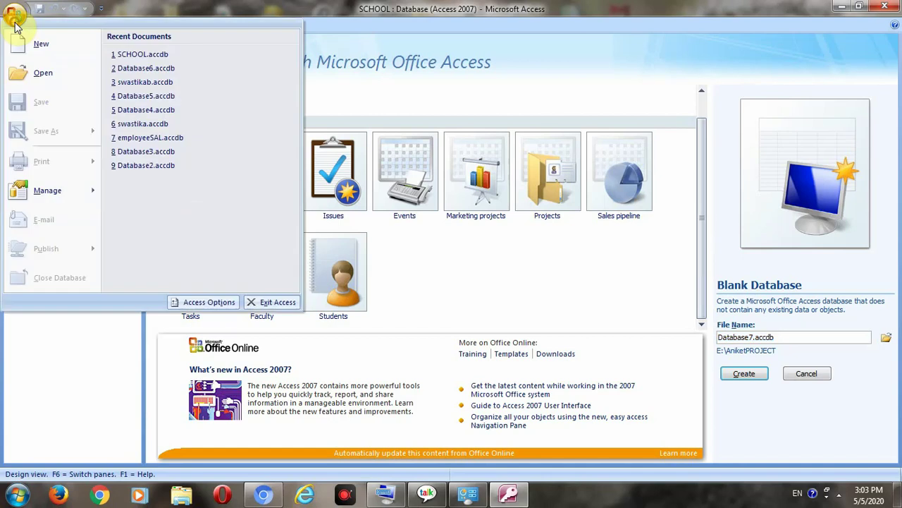
click(124, 58)
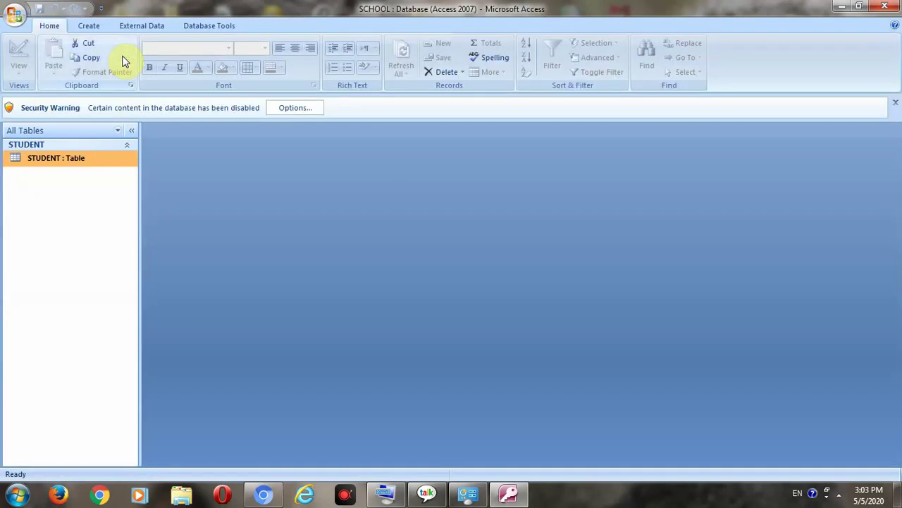
double_click(33, 159)
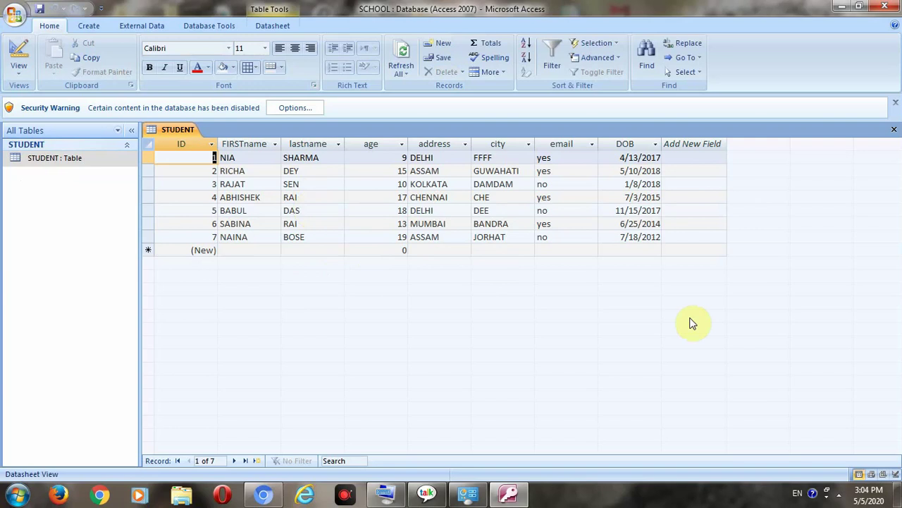
Check the lookup choices of the email field in the first STUDENT record, keeping yes.
click(572, 157)
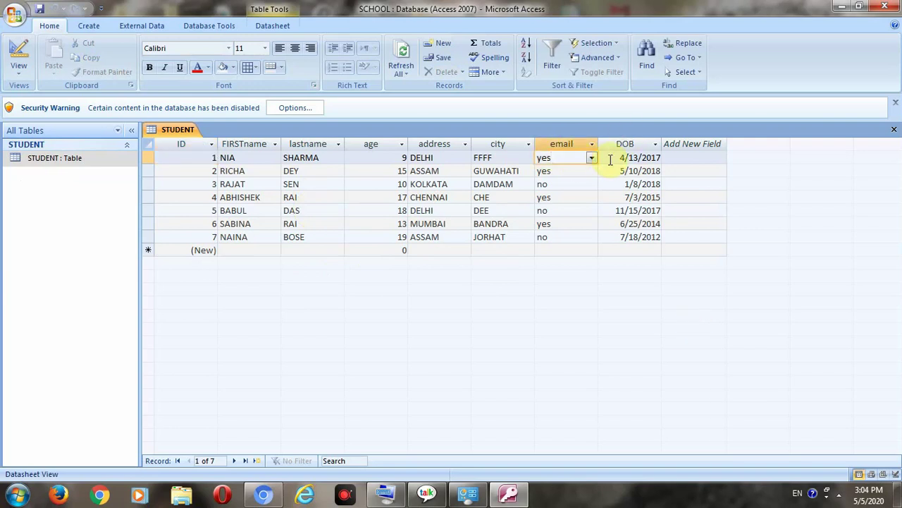
click(592, 158)
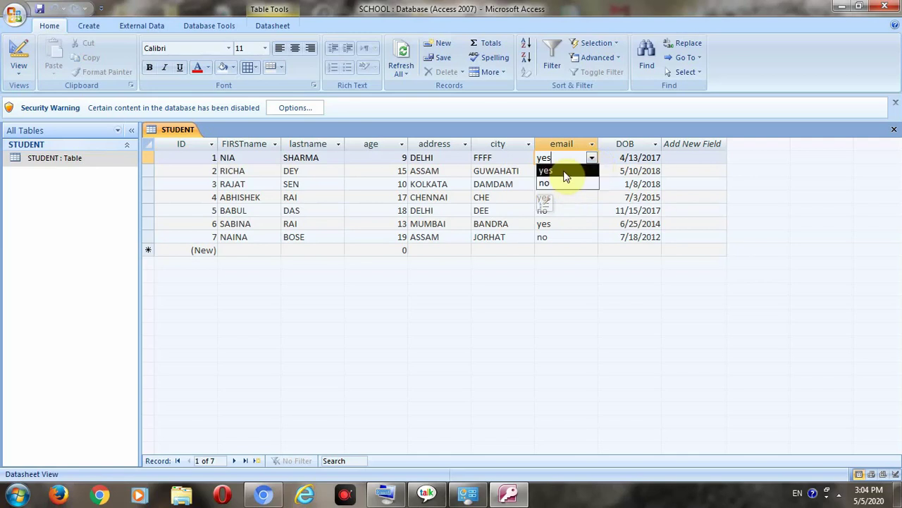
click(564, 170)
click(259, 238)
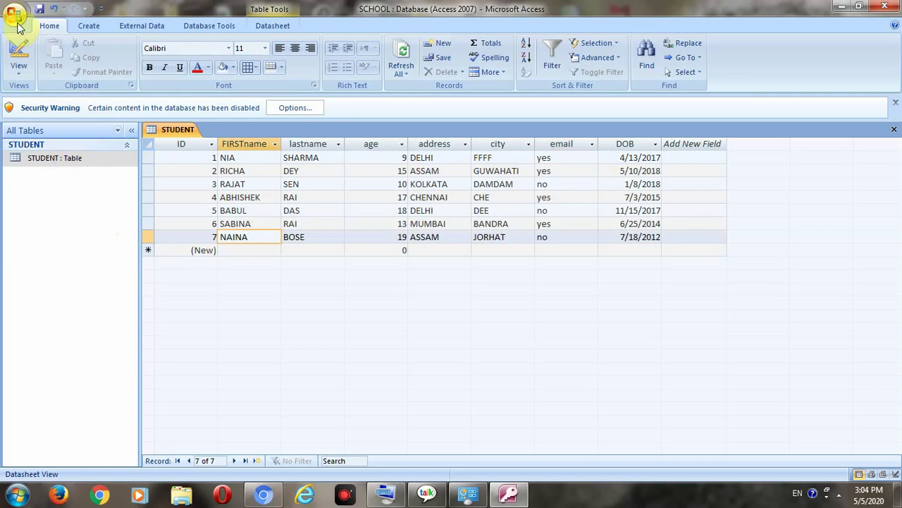
Create a new table in the database and save it as COURSE.
click(88, 25)
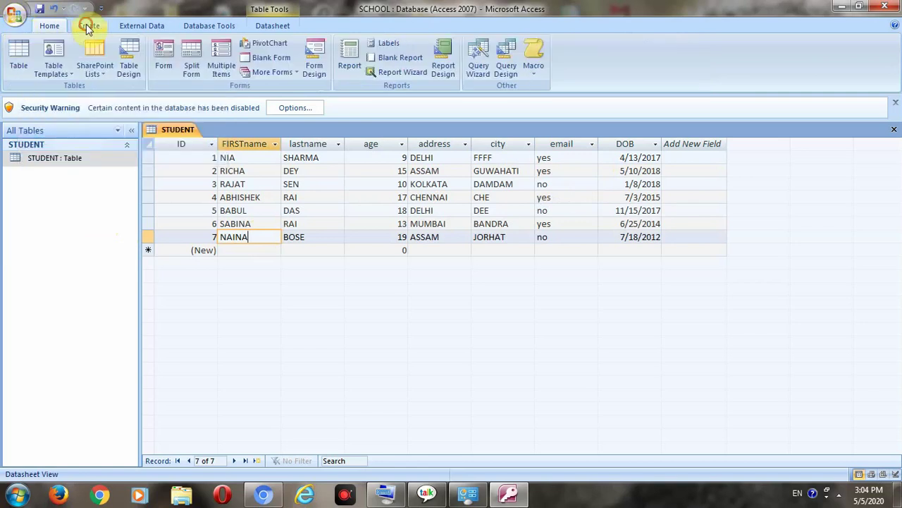
click(19, 54)
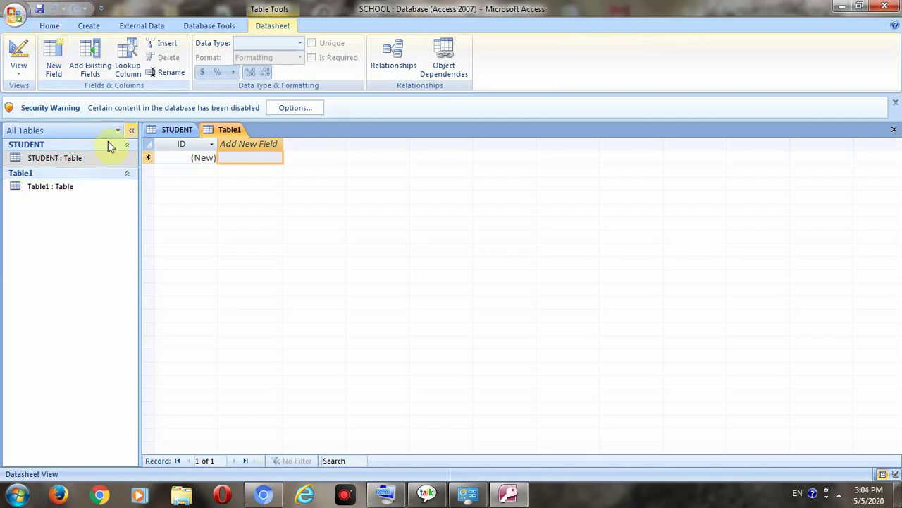
click(37, 10)
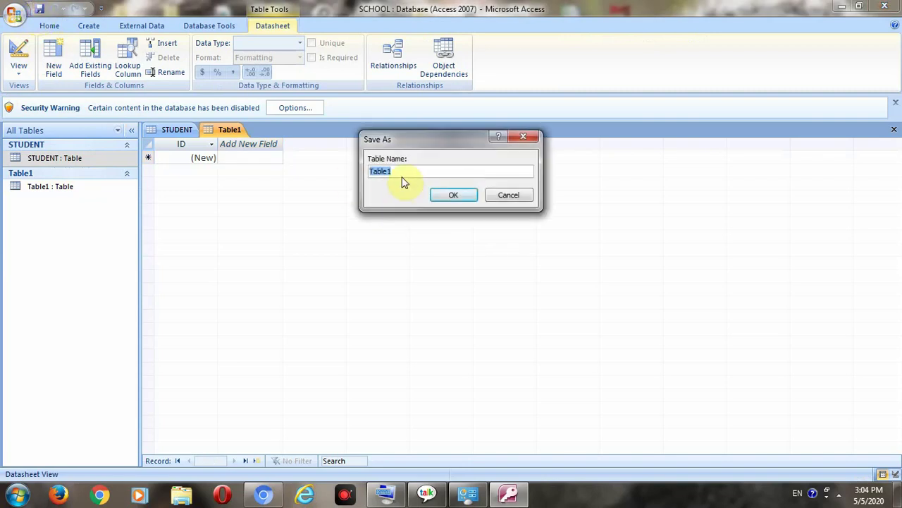
key(BackSpace)
key(Caps_Lock)
text(COURSE)
click(451, 195)
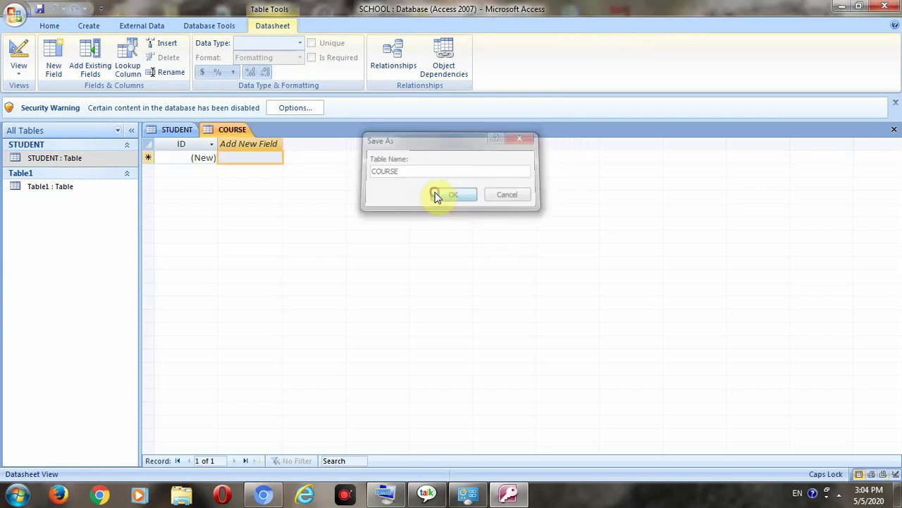
Show the COURSE table in Design View and add a COURSENO field with the Number data type.
click(21, 74)
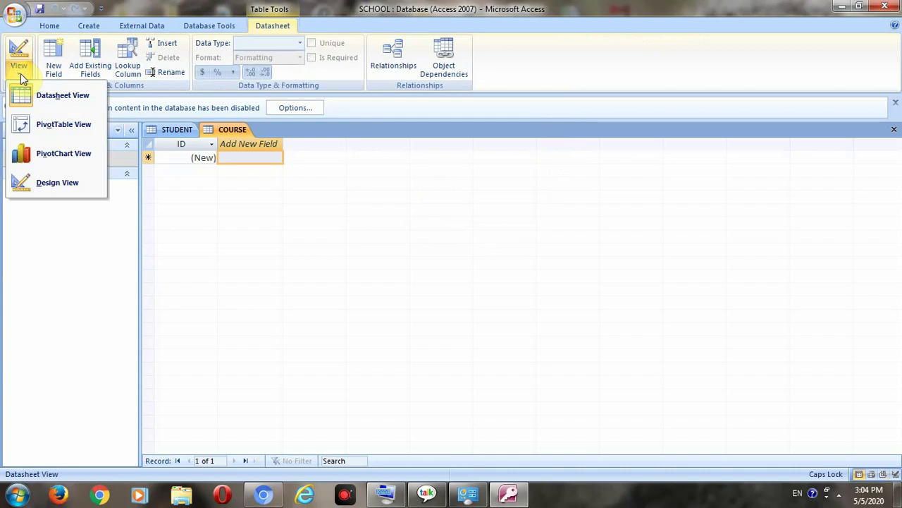
click(70, 192)
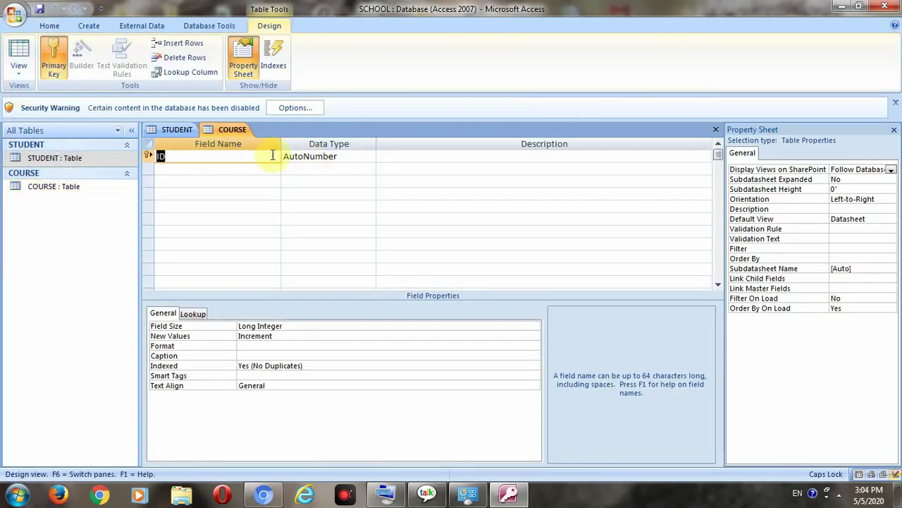
click(219, 166)
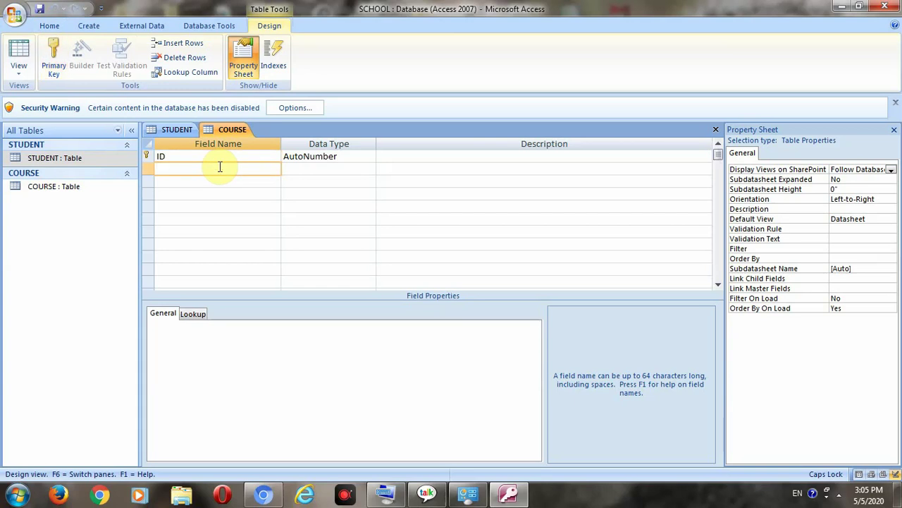
text(COURSE)
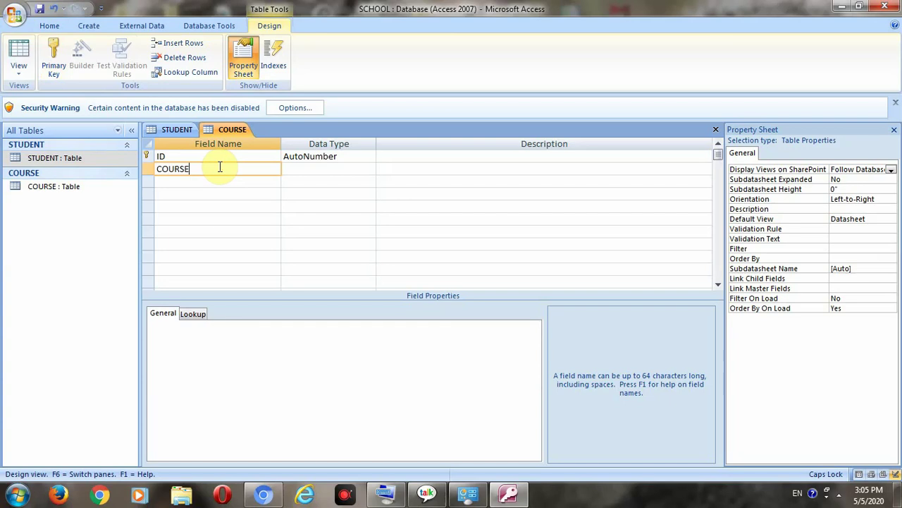
text(NO)
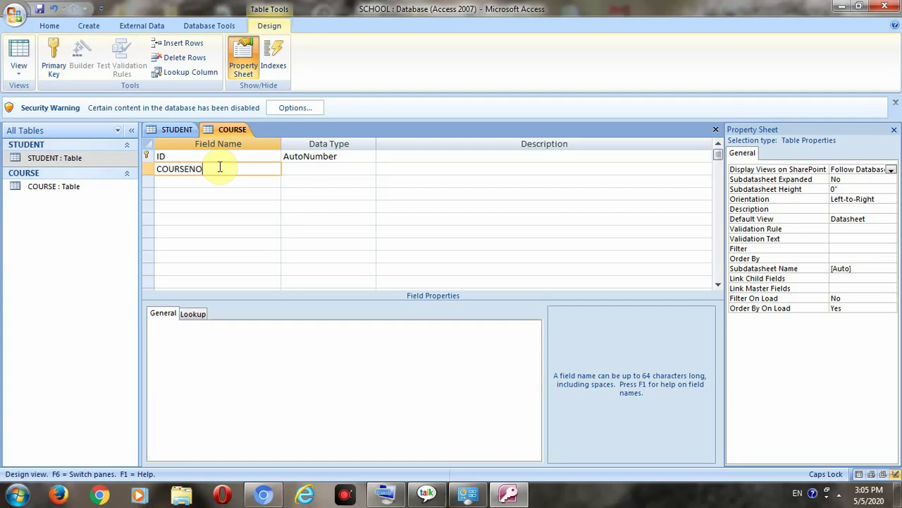
click(324, 168)
click(368, 170)
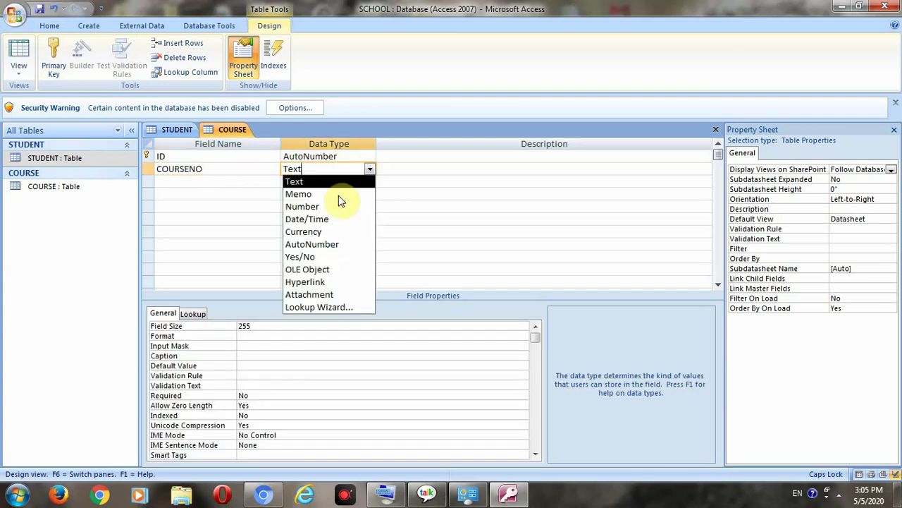
click(329, 211)
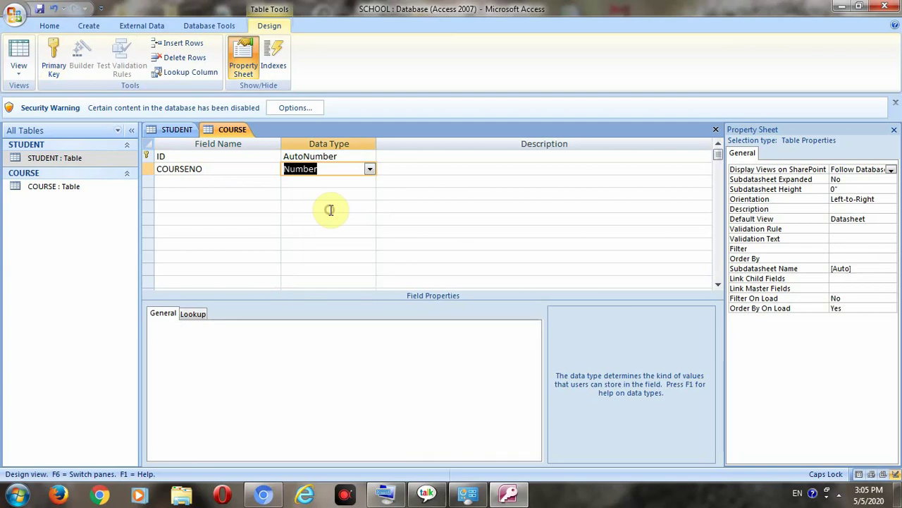
Add a Cdetails field and start the Lookup Wizard for it, choosing to type in the values.
click(169, 181)
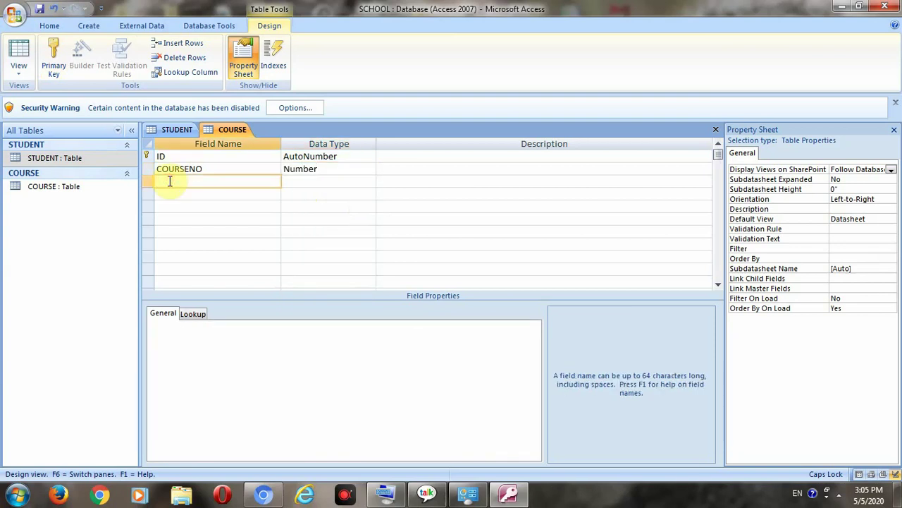
text(C)
key(Caps_Lock)
text(details)
click(304, 182)
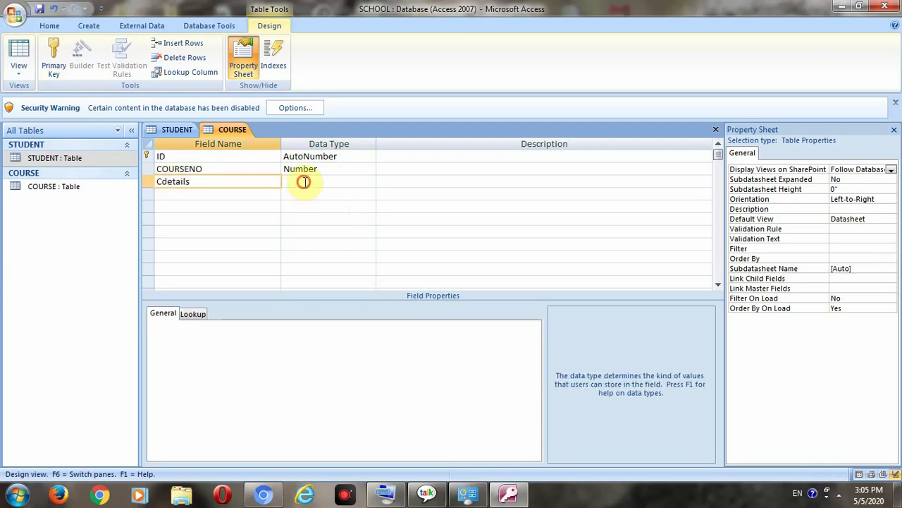
click(367, 181)
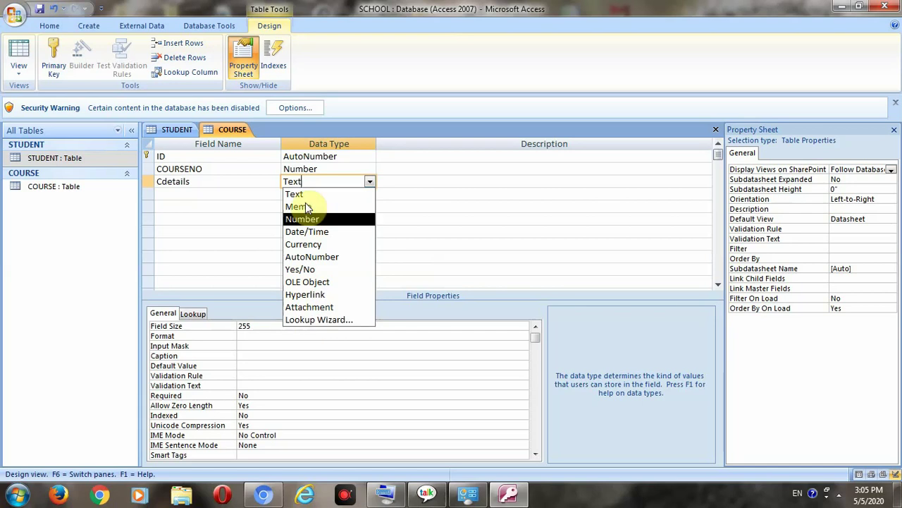
click(318, 321)
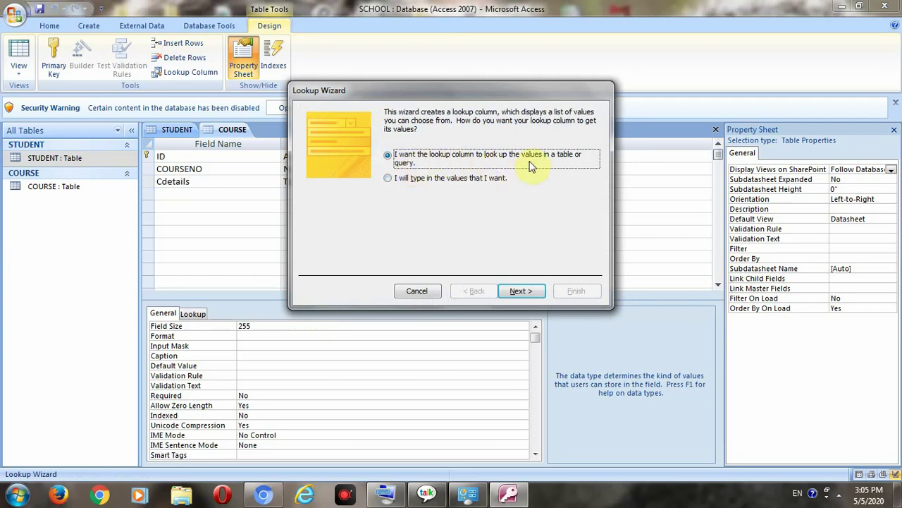
click(389, 179)
click(530, 292)
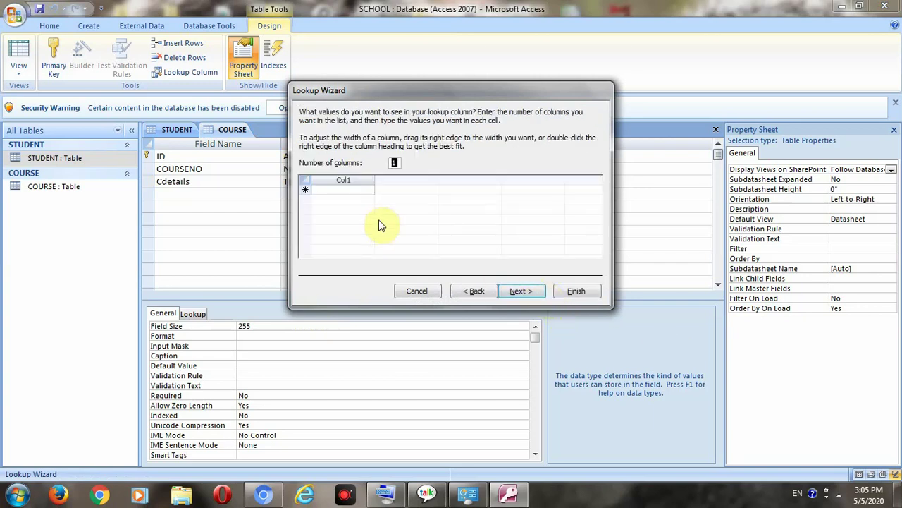
Enter SCIENCE, ARTS and COMMERCE as the lookup values and finish the wizard with the label Cdetails.
click(343, 187)
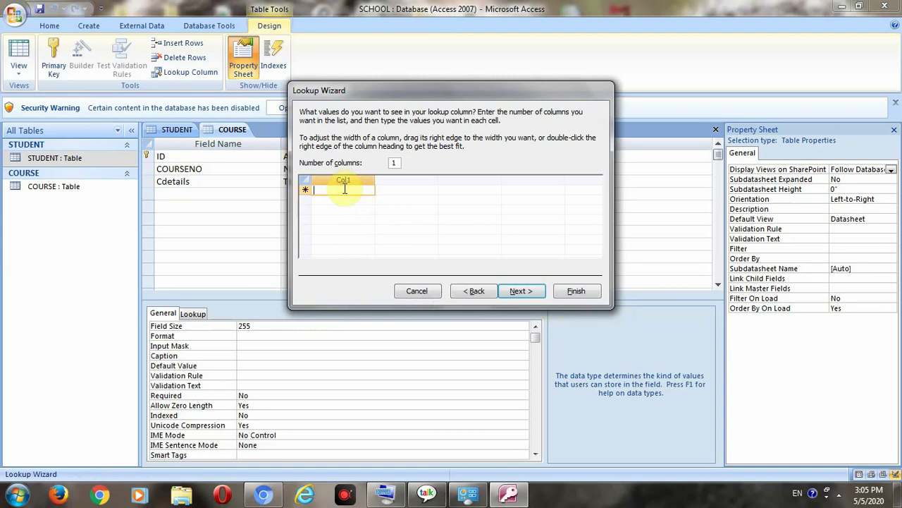
text(s)
key(BackSpace)
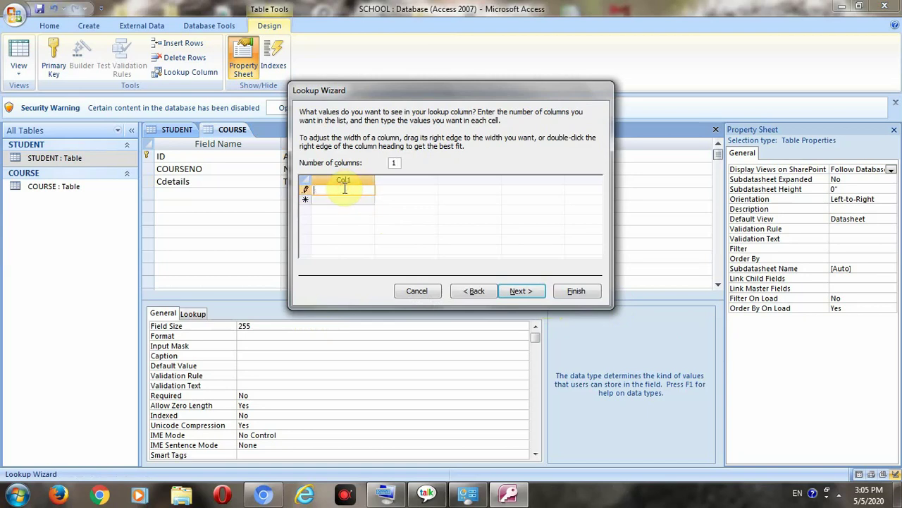
key(Caps_Lock)
text(SCIENCE)
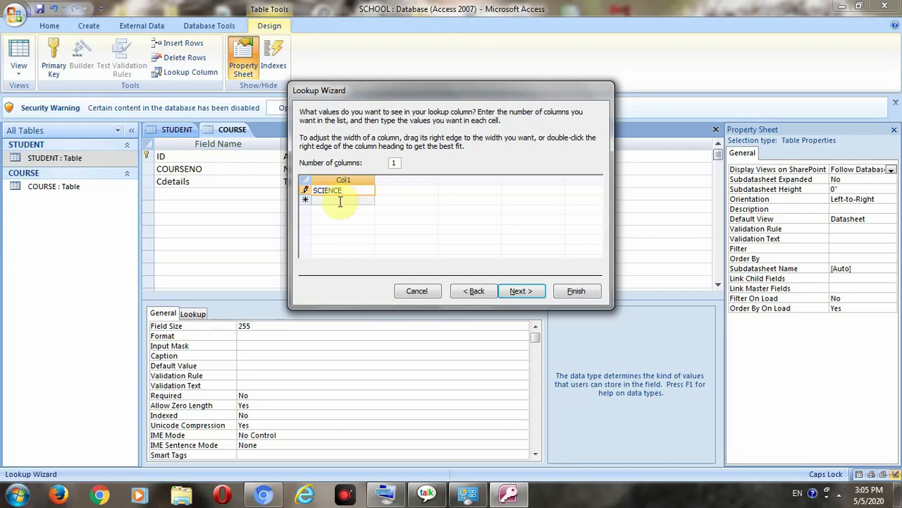
click(339, 201)
text(ARTS)
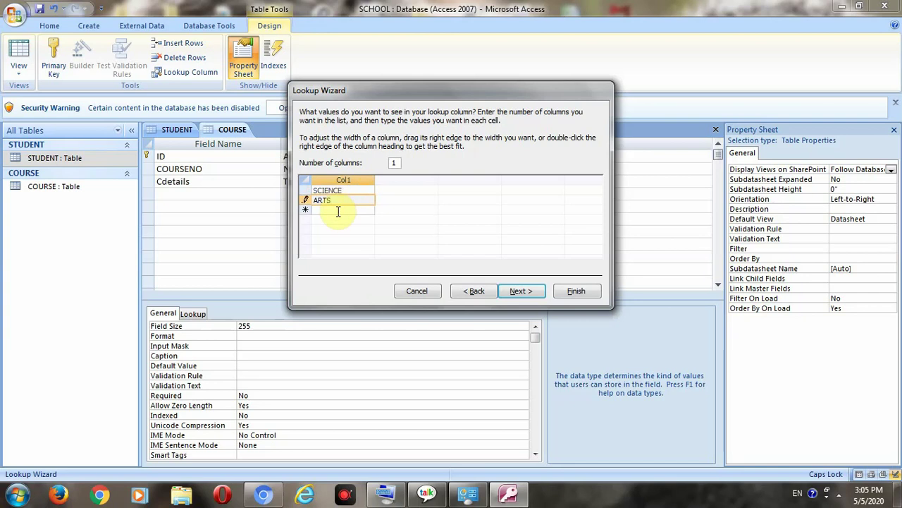
click(338, 210)
text(C)
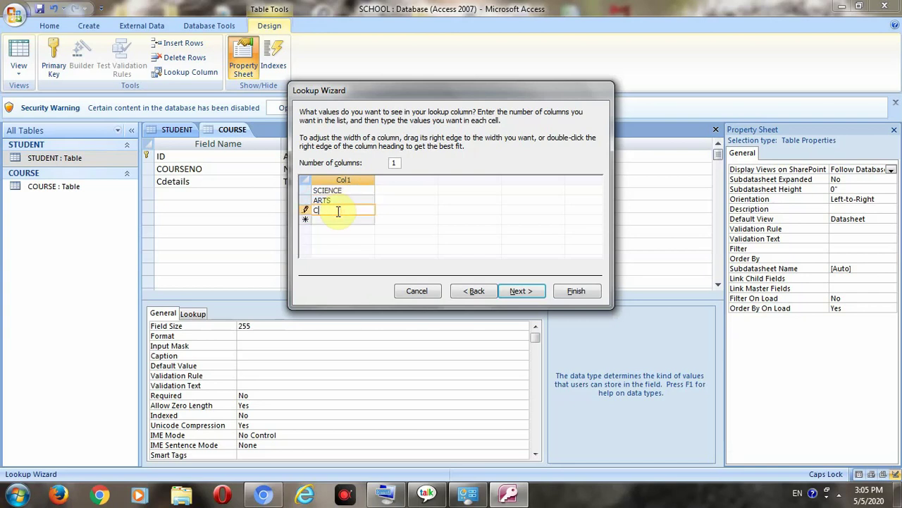
text(OMMERCE)
click(531, 293)
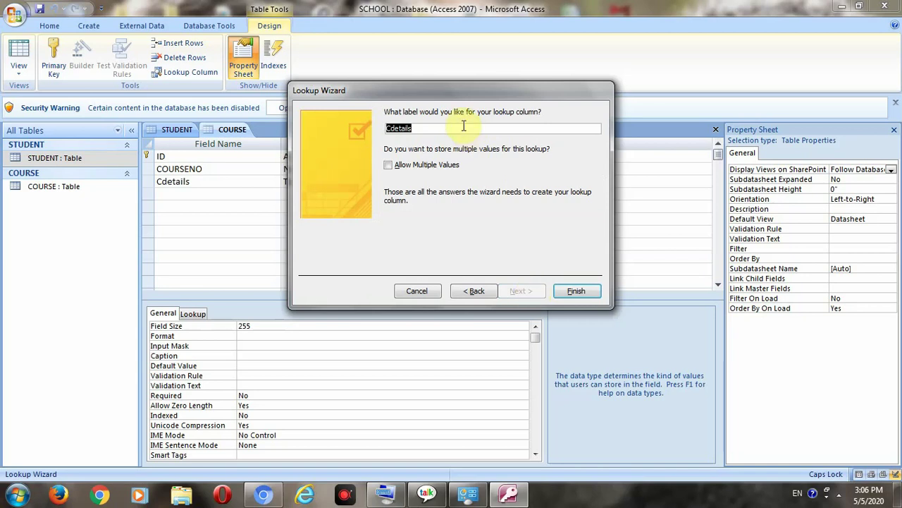
click(579, 292)
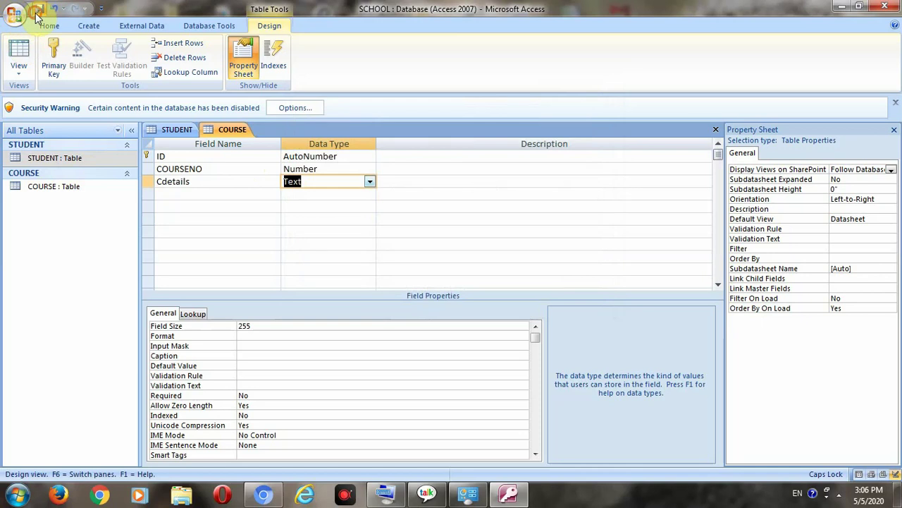
Save the COURSE table design and switch the table to Datasheet View.
click(37, 15)
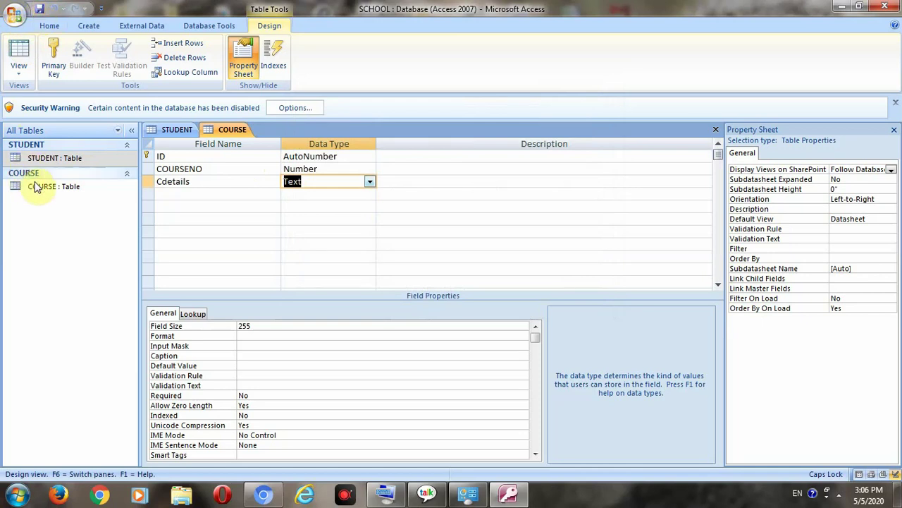
click(18, 67)
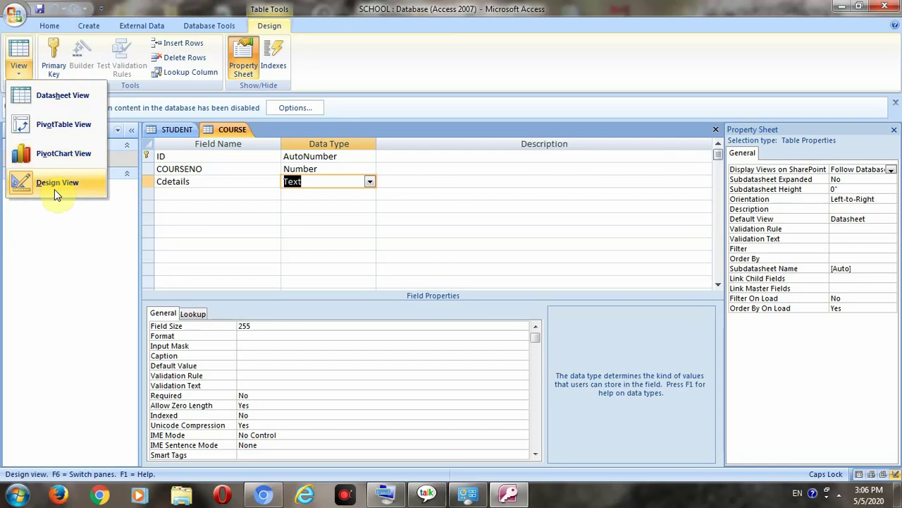
click(60, 99)
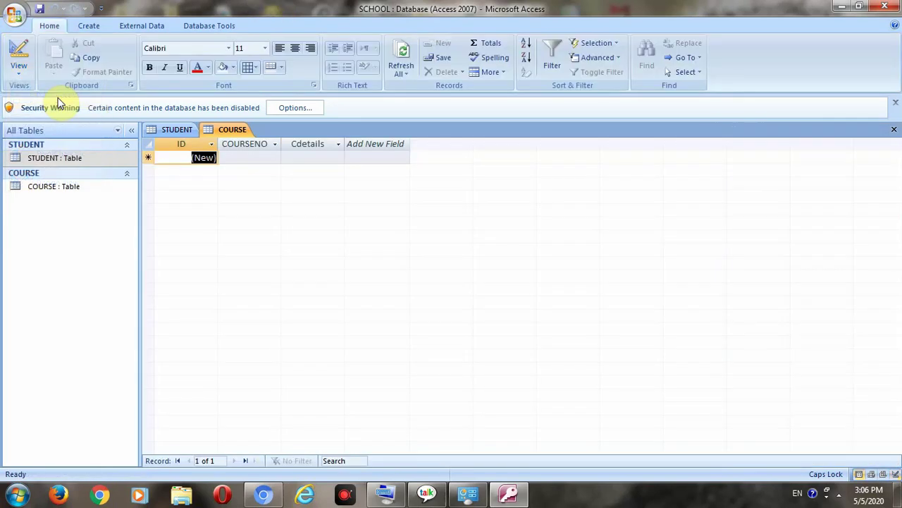
Enter the first COURSE record with COURSENO 2 and ARTS as its Cdetails value.
click(249, 157)
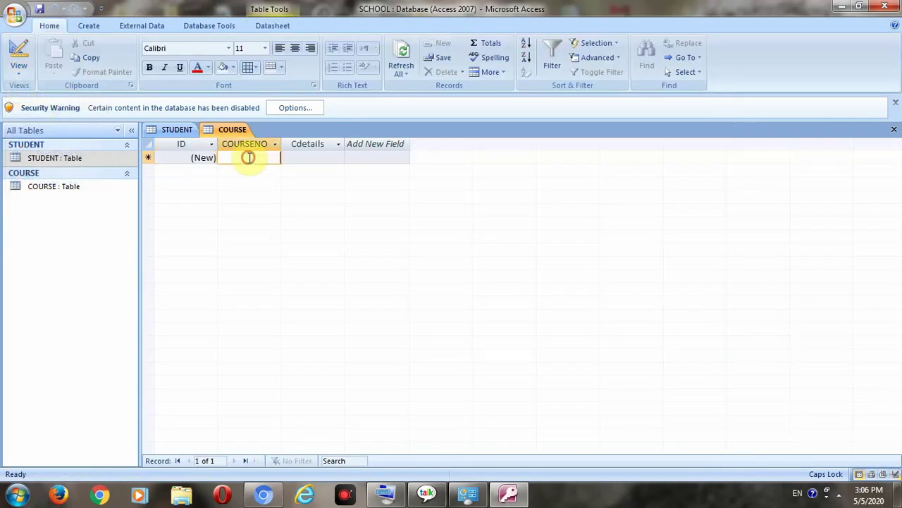
text(2)
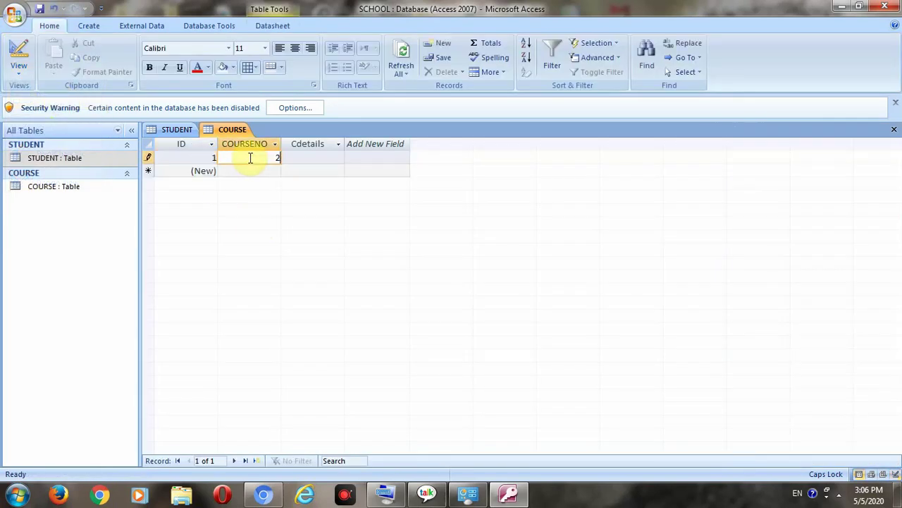
click(318, 156)
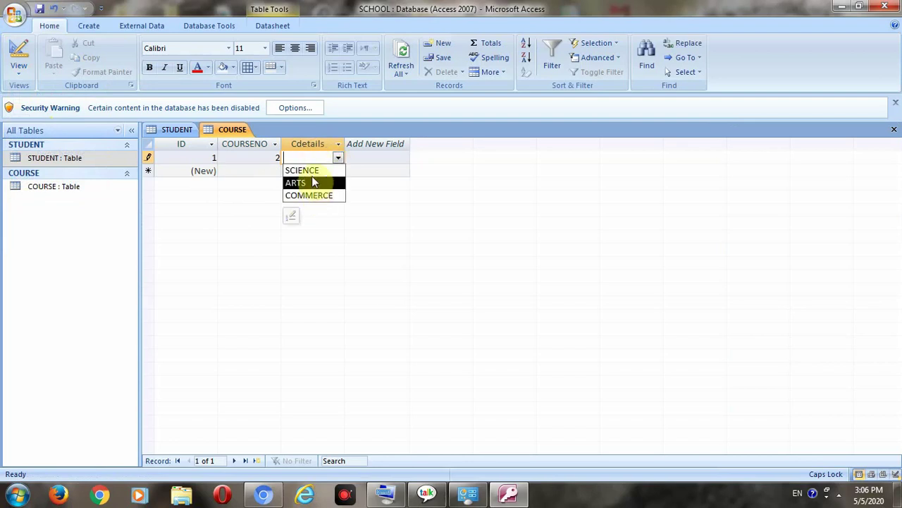
click(311, 185)
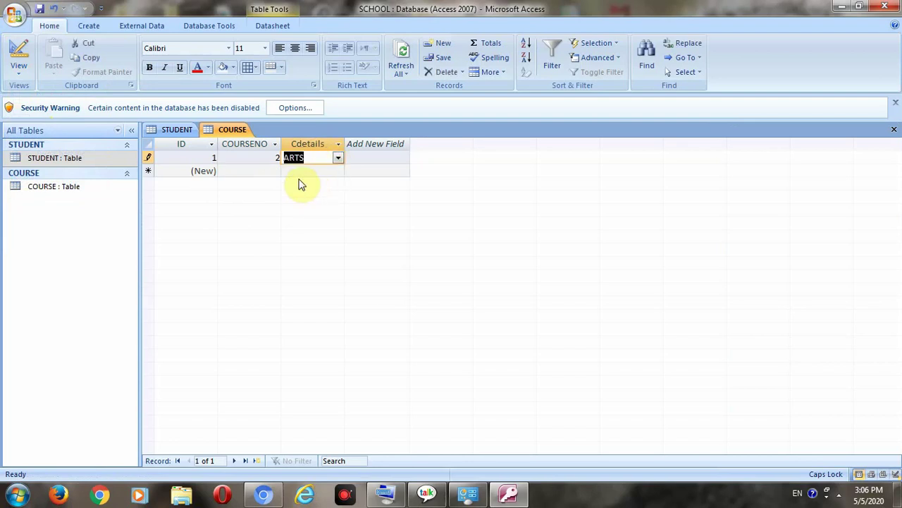
Add a second COURSE record with COURSENO 4 and Cdetails SCIENCE, and save the table.
click(256, 170)
text(4)
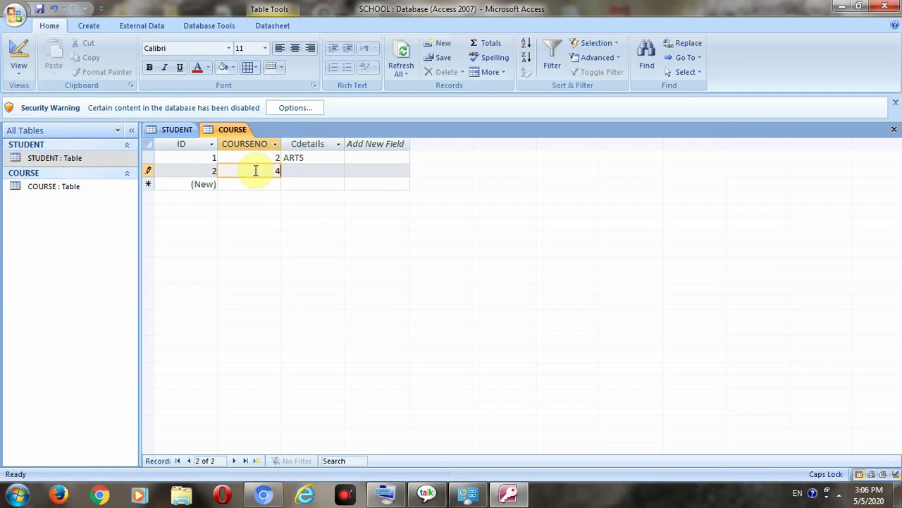
click(287, 171)
click(337, 171)
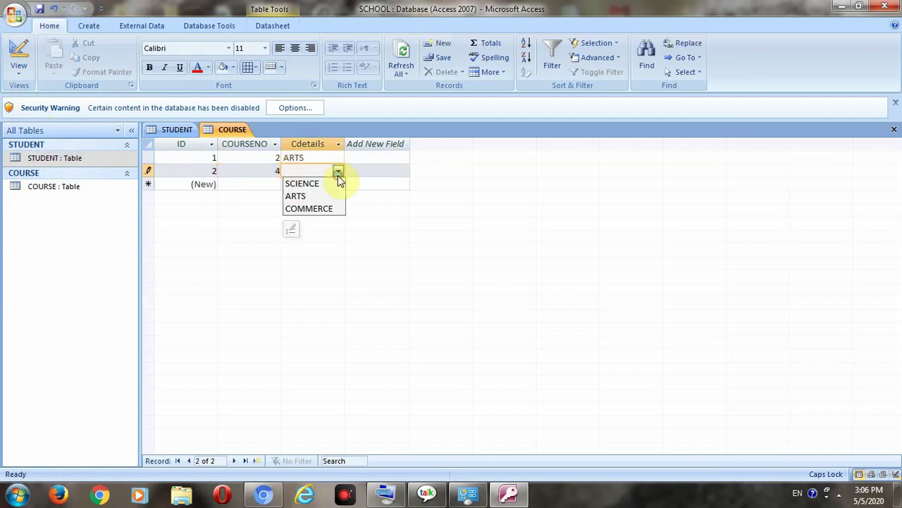
click(326, 181)
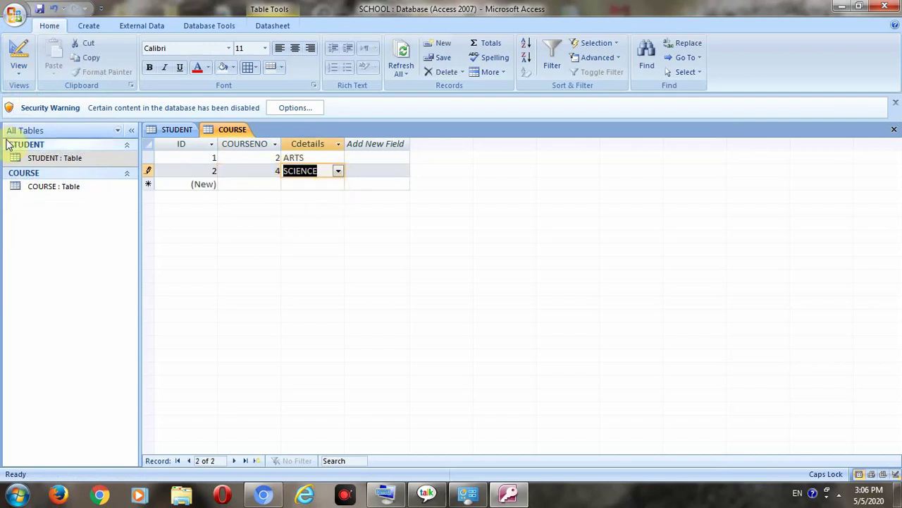
click(39, 10)
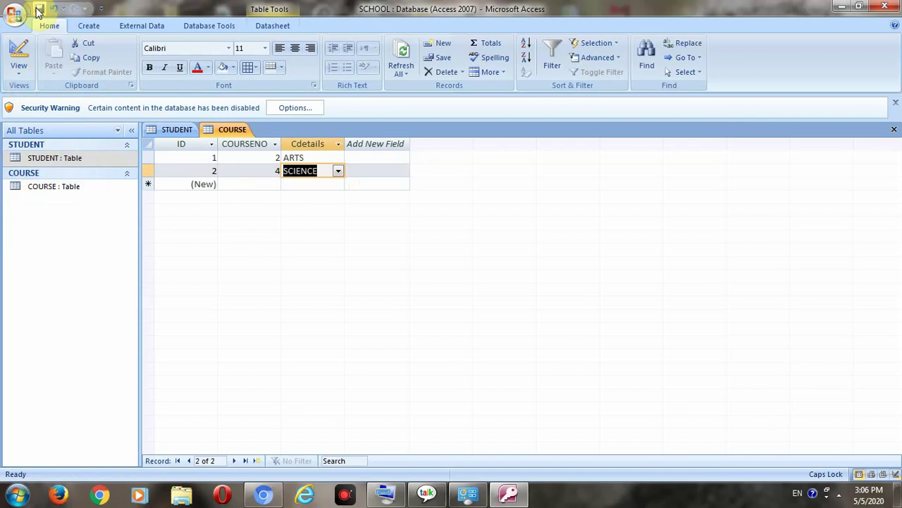
Open the STUDENT table and show it in Design View.
double_click(34, 158)
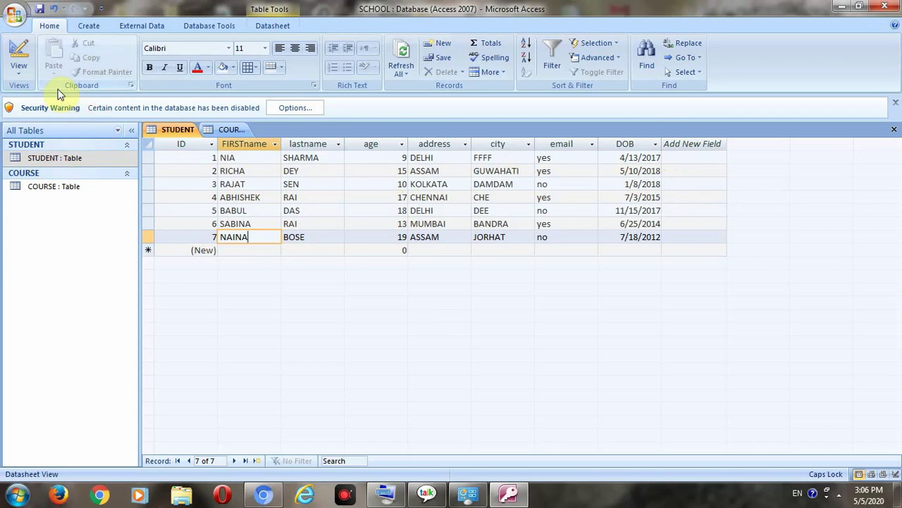
click(21, 72)
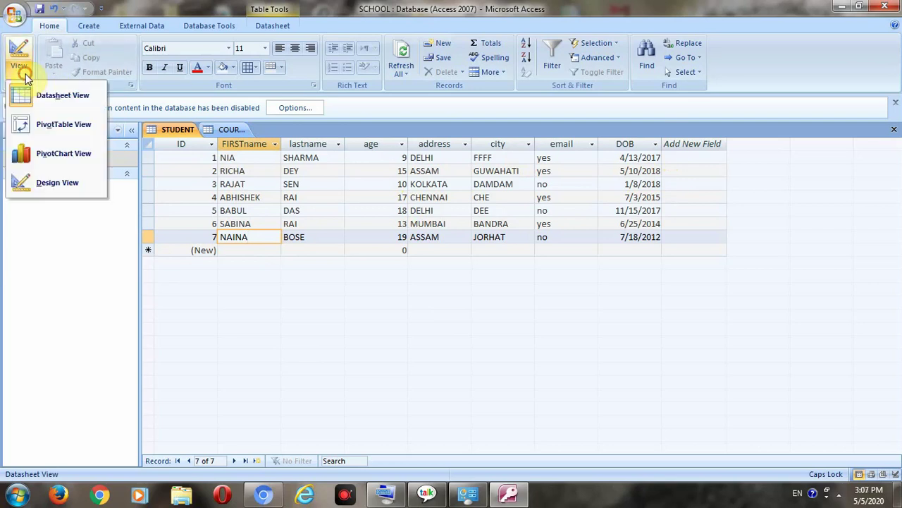
click(34, 182)
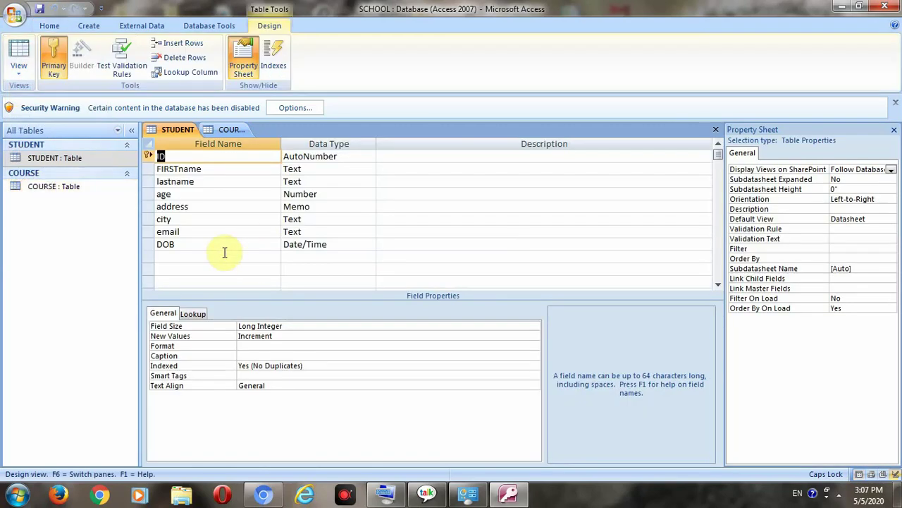
click(223, 252)
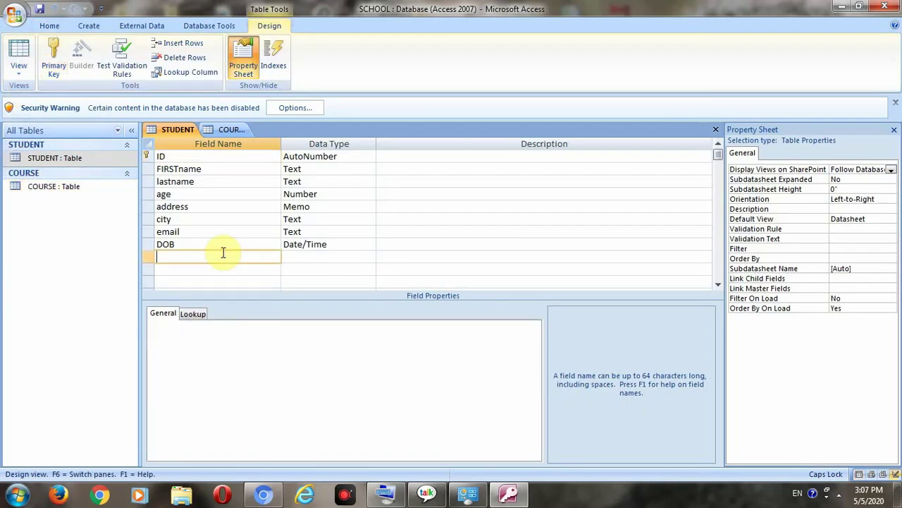
click(87, 162)
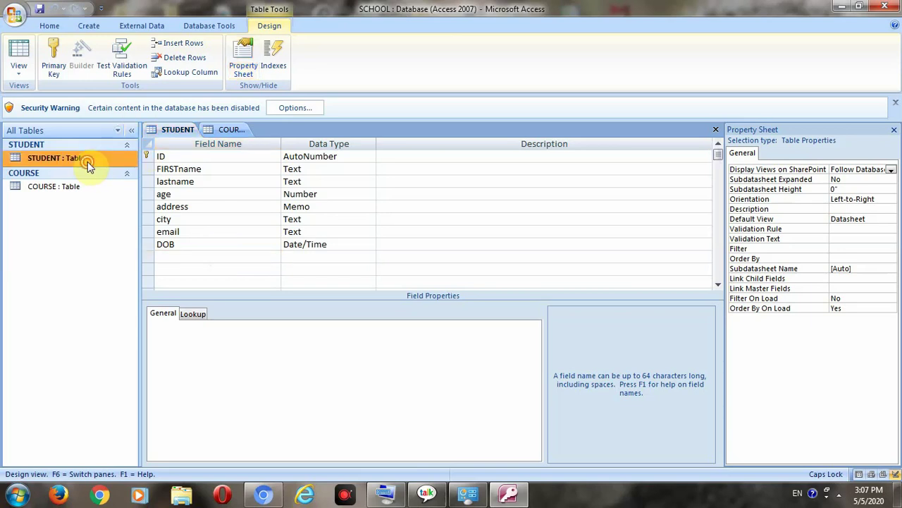
double_click(87, 161)
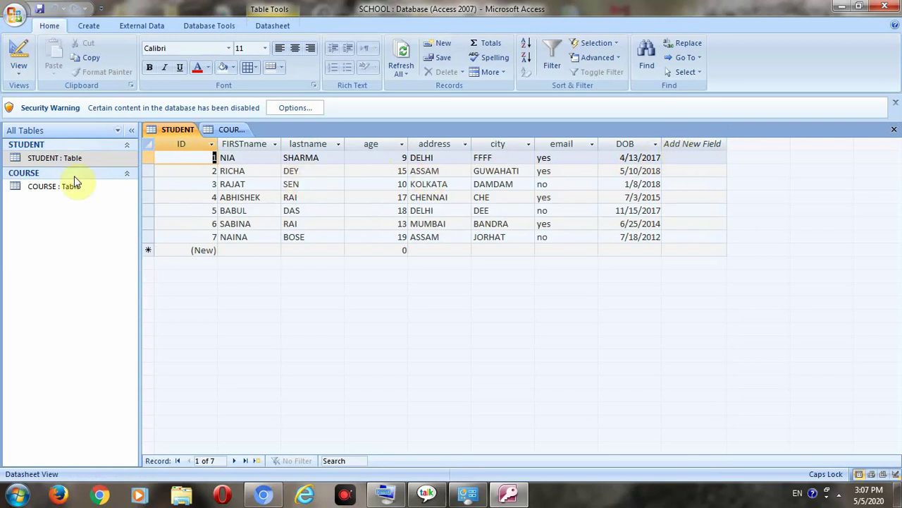
click(55, 157)
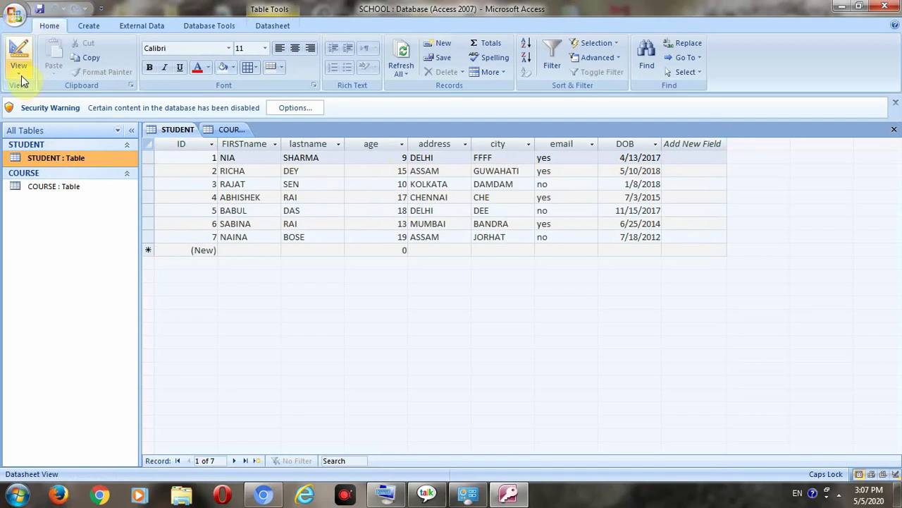
click(21, 76)
click(34, 181)
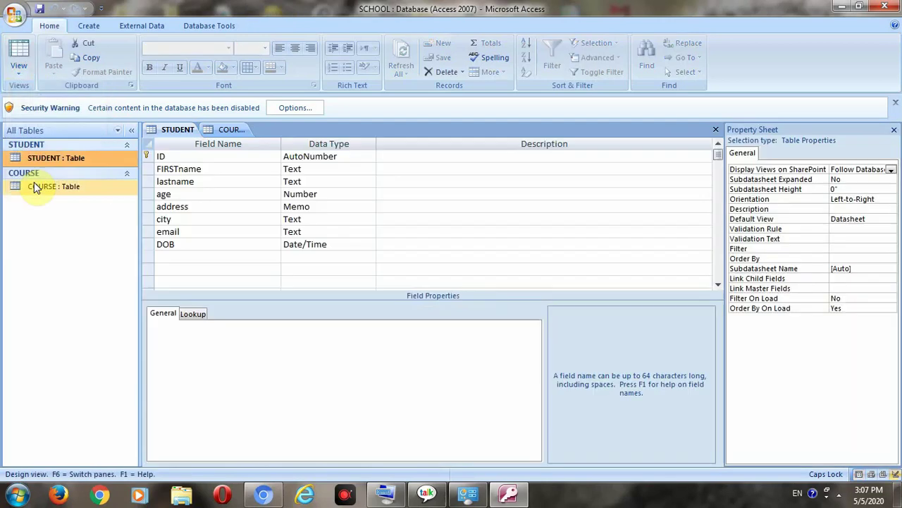
Add a COURSEdetails field below DOB in the STUDENT table and start the Lookup Wizard for it.
click(192, 257)
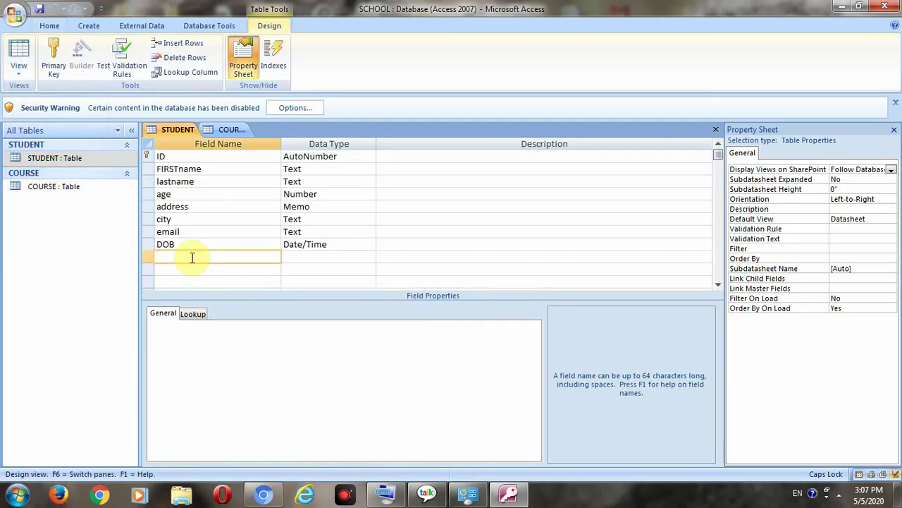
text(COURSE)
key(Caps_Lock)
text(details)
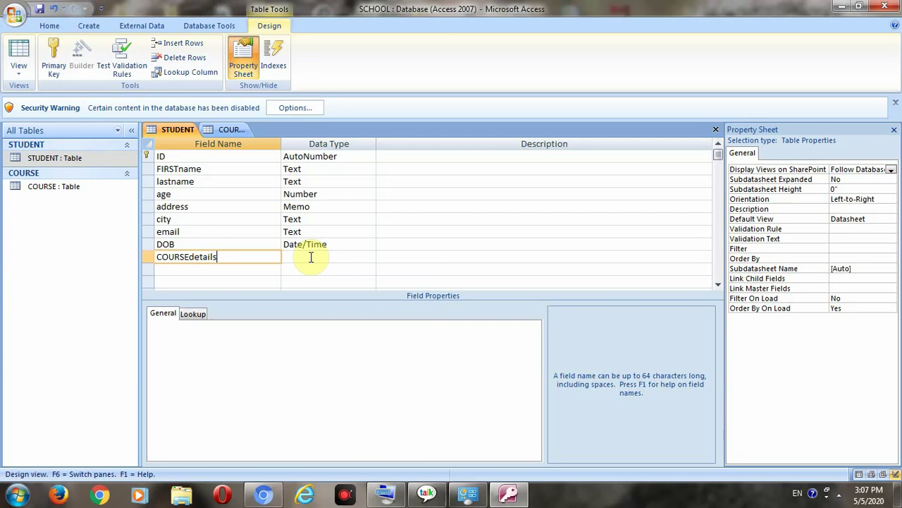
click(311, 257)
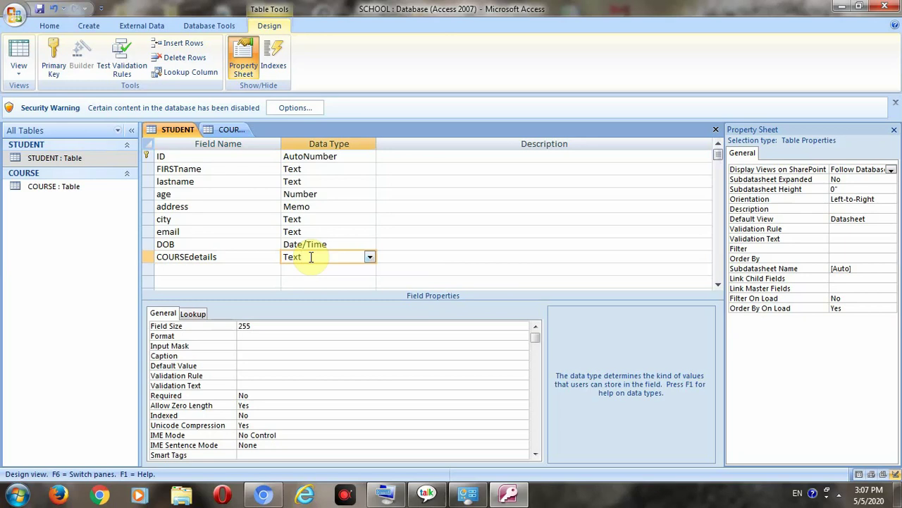
click(370, 256)
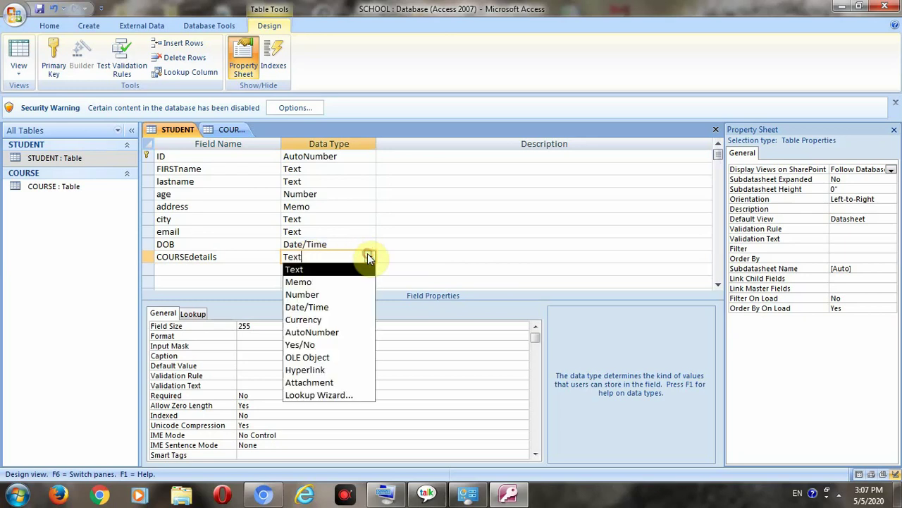
click(321, 395)
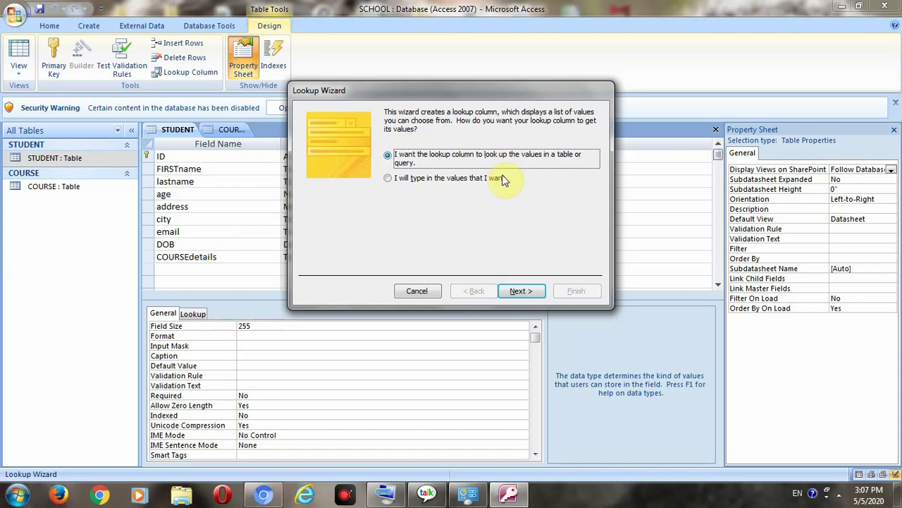
Have the lookup column take its values from the Cdetails field of the COURSE table.
click(522, 293)
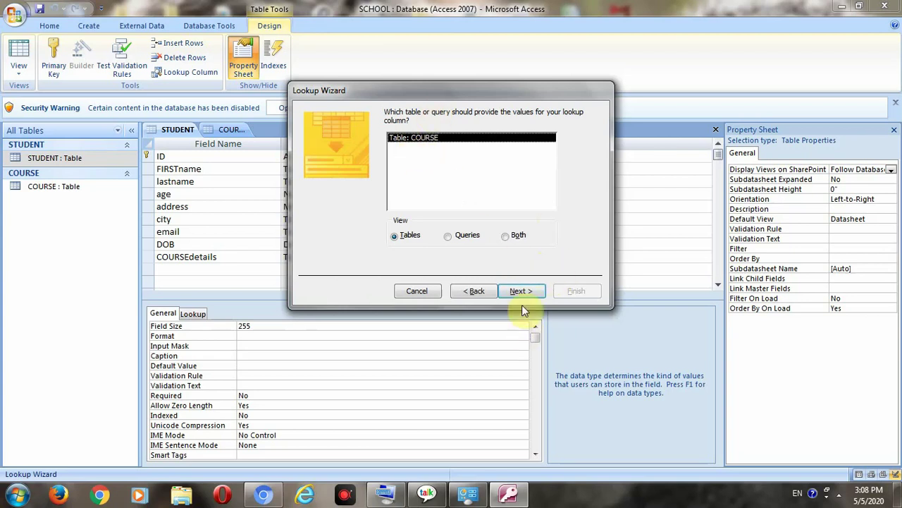
click(522, 293)
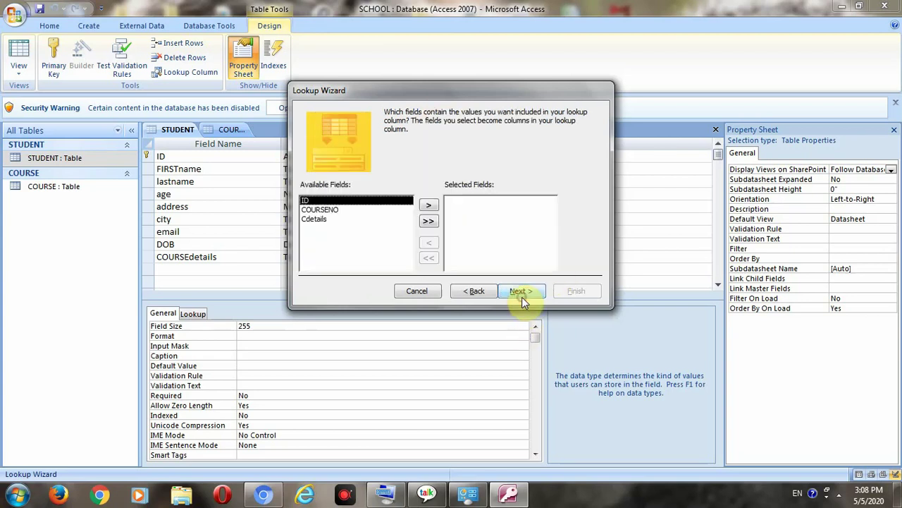
click(319, 221)
click(430, 205)
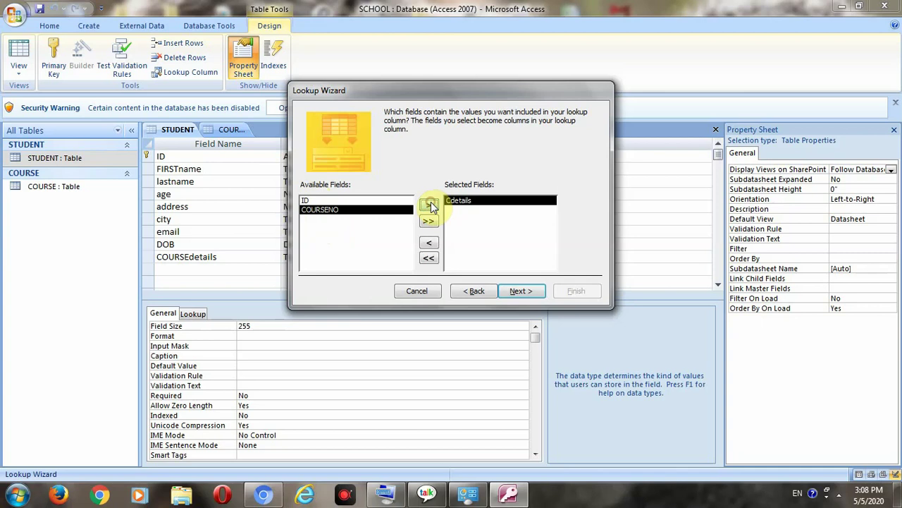
click(520, 293)
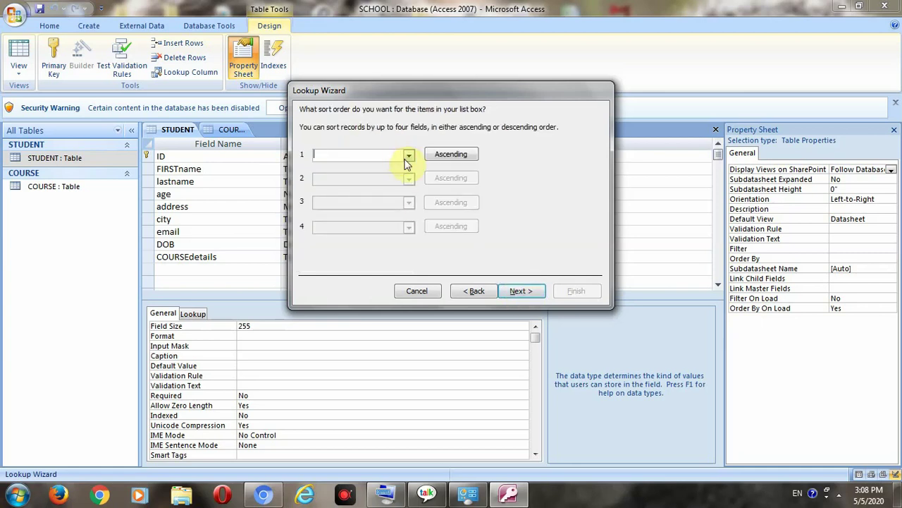
Sort the lookup list by Cdetails in ascending order and finish the wizard with the label COURSEdetails, saving the table.
click(408, 155)
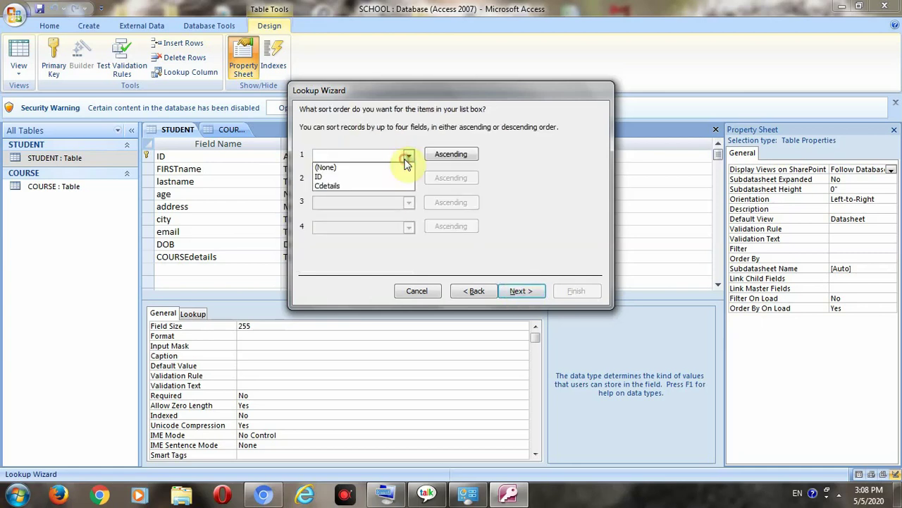
click(362, 186)
click(533, 293)
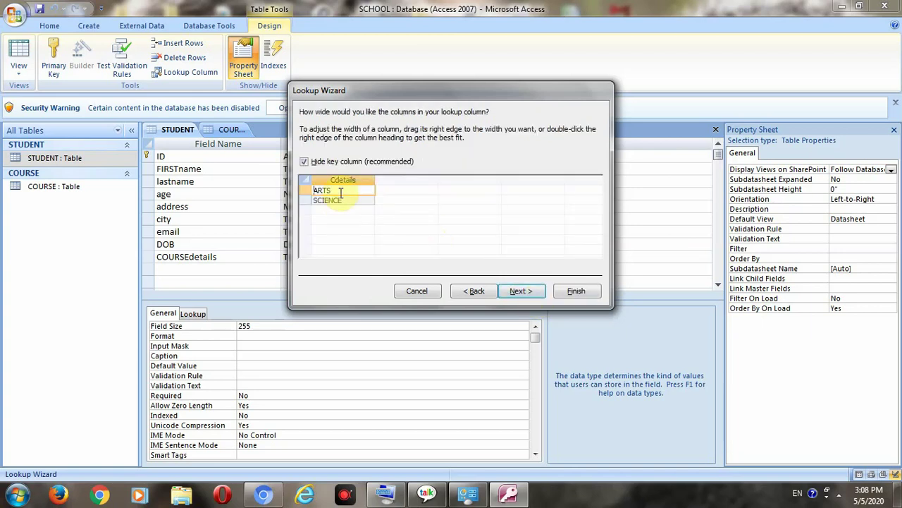
click(524, 295)
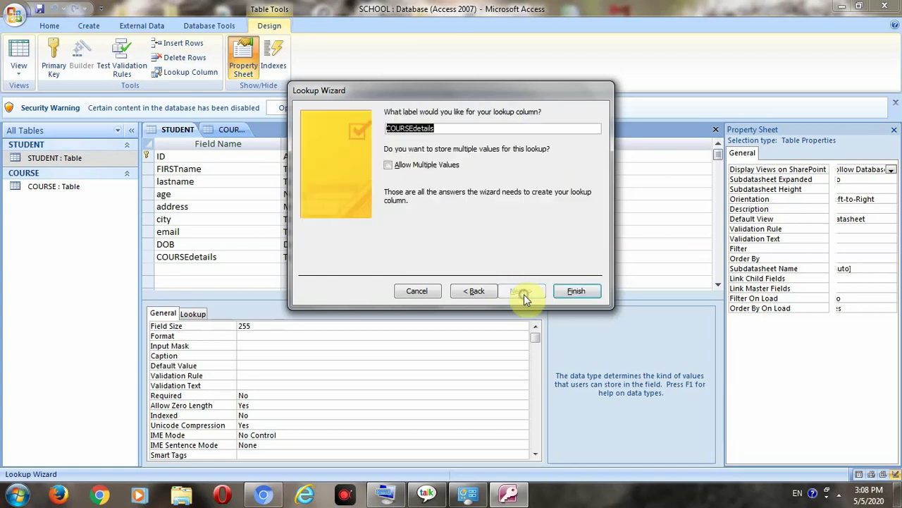
click(581, 293)
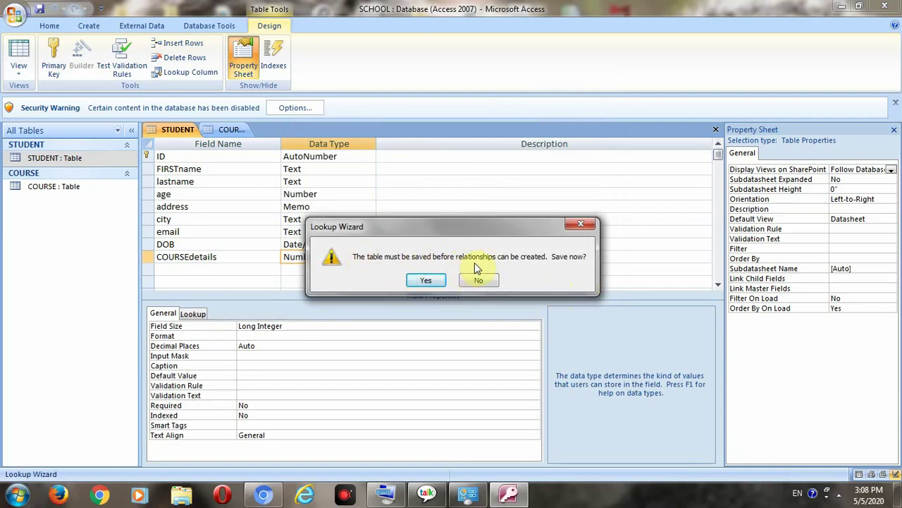
click(429, 279)
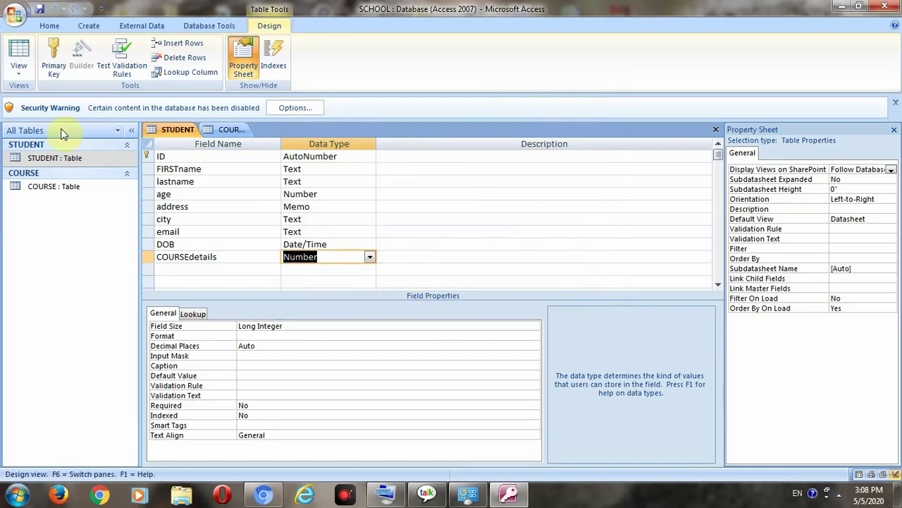
Show the STUDENT table in Datasheet View and compare the first record's COURSEdetails choices with the COURSE table's records.
click(57, 158)
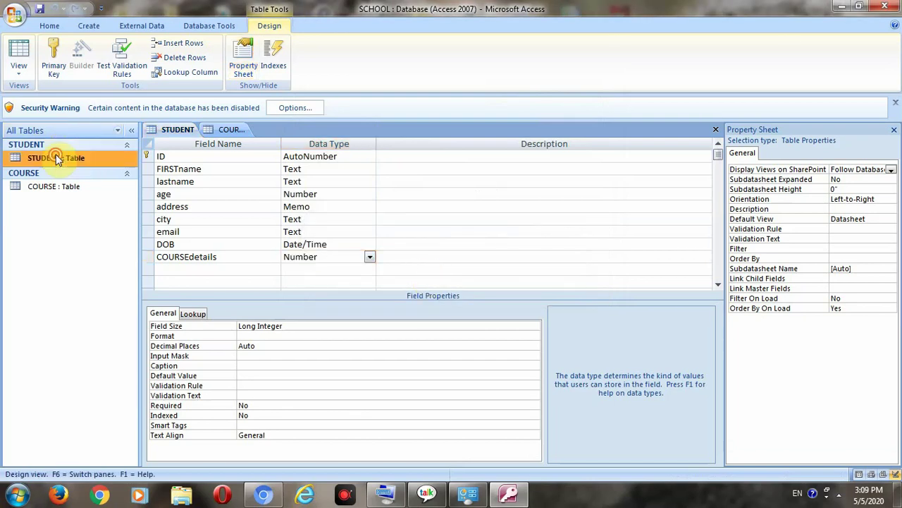
double_click(56, 158)
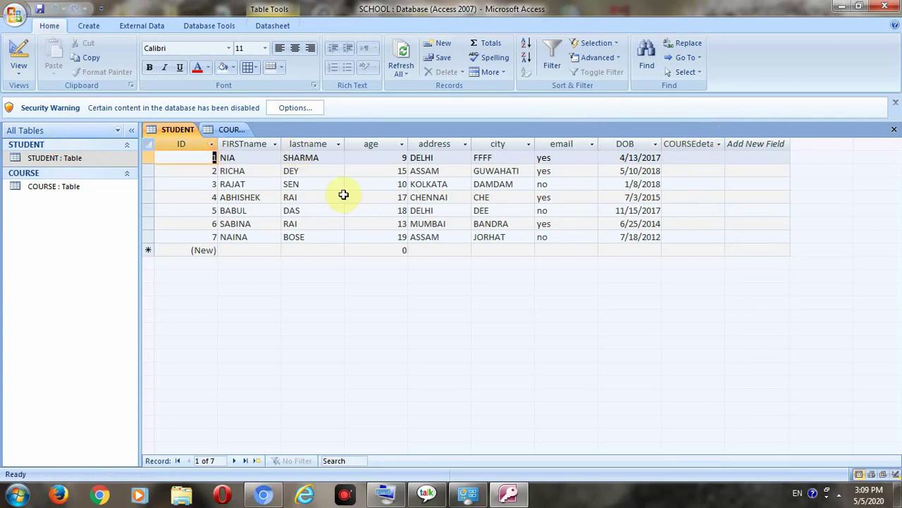
click(671, 158)
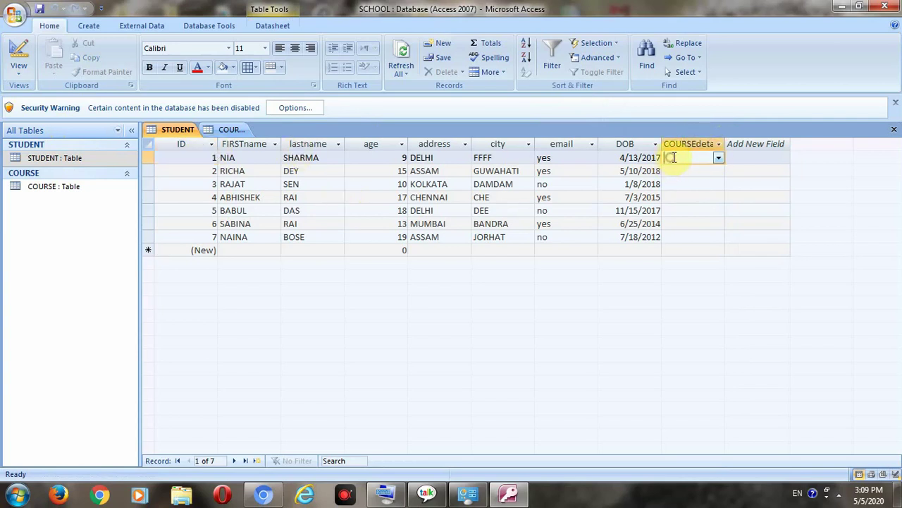
click(718, 159)
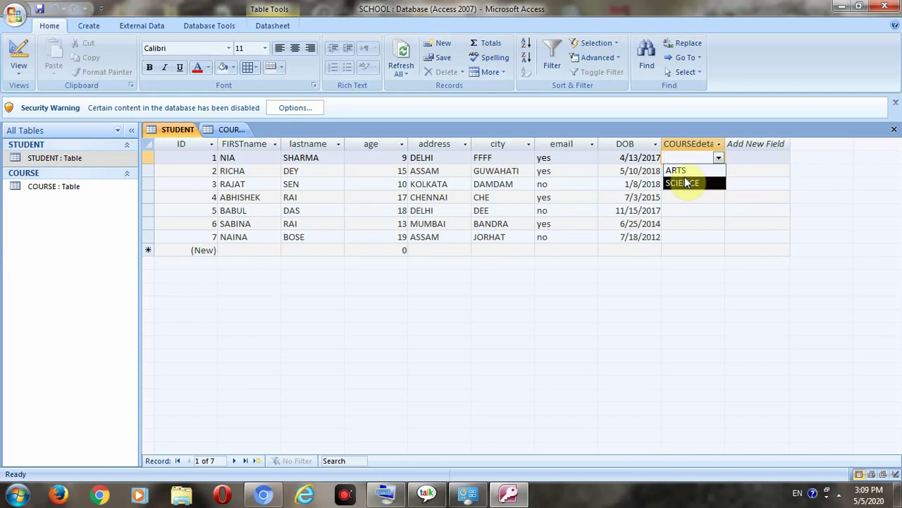
click(225, 131)
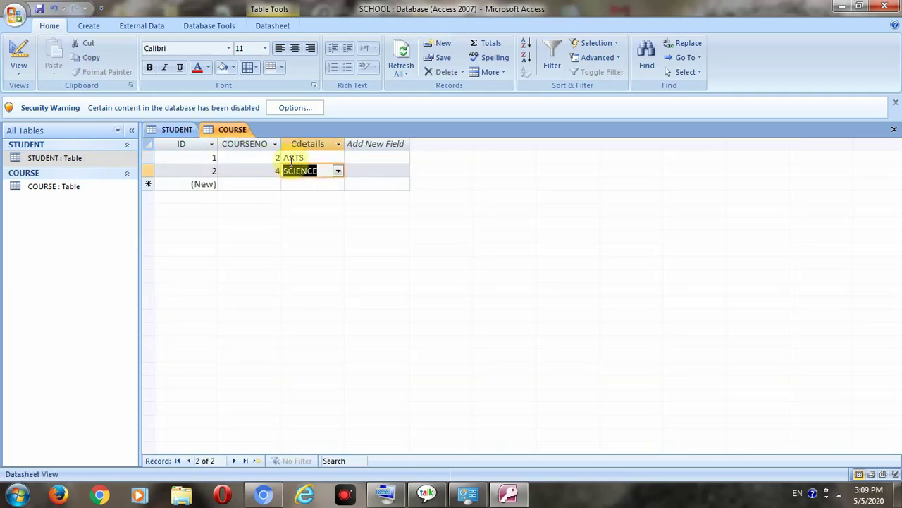
Add a third record to the COURSE table with COURSENO 7 and Cdetails COMMERCE, and save it.
click(277, 184)
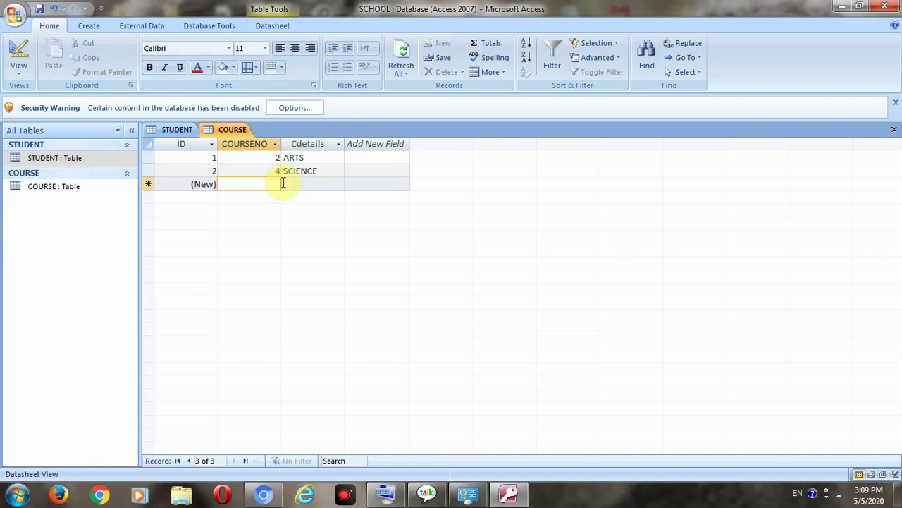
text(7)
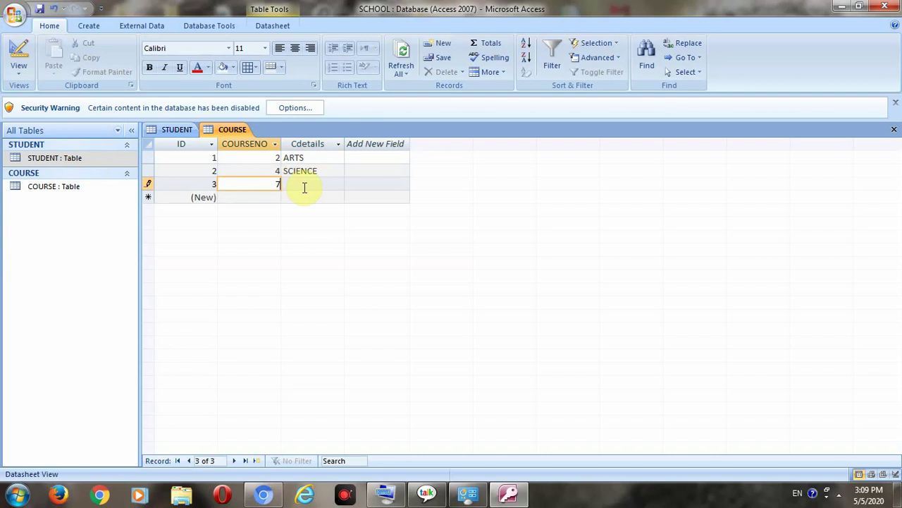
click(303, 185)
click(340, 184)
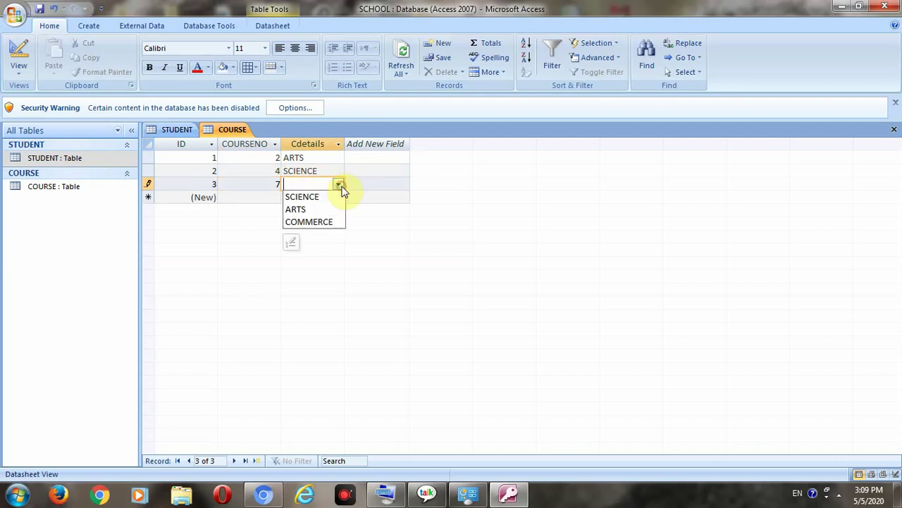
click(324, 221)
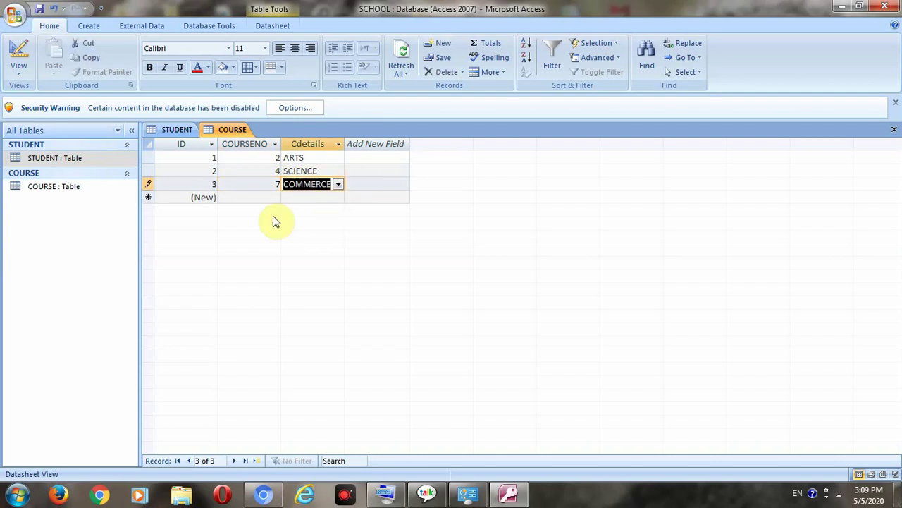
click(38, 8)
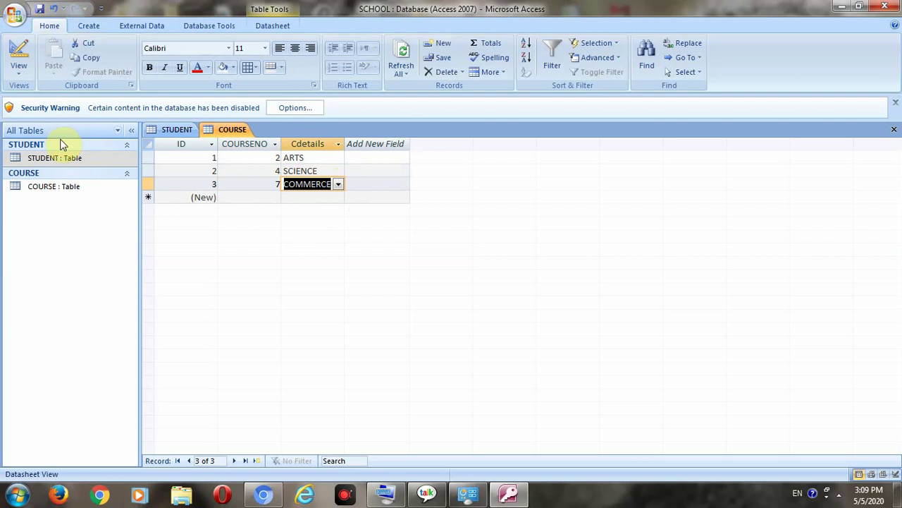
Return to the STUDENT table and check which COURSEdetails choices the first record offers.
double_click(62, 159)
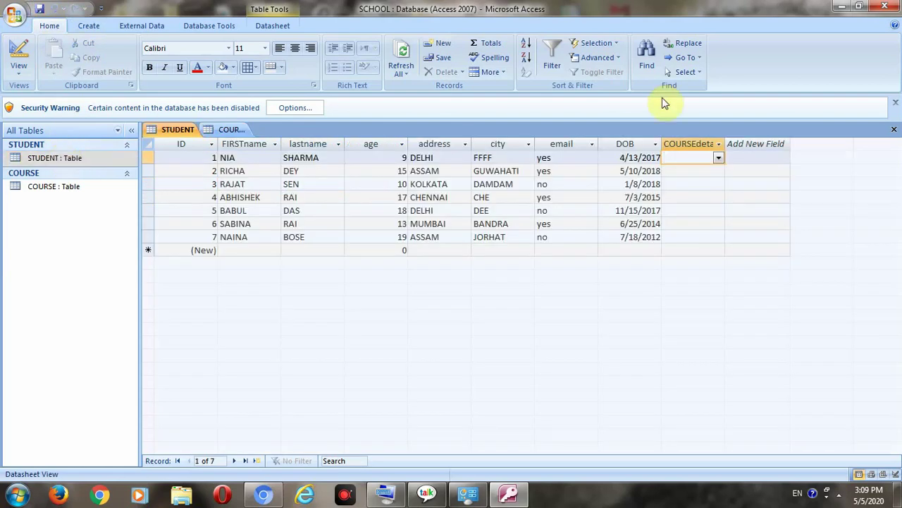
click(706, 172)
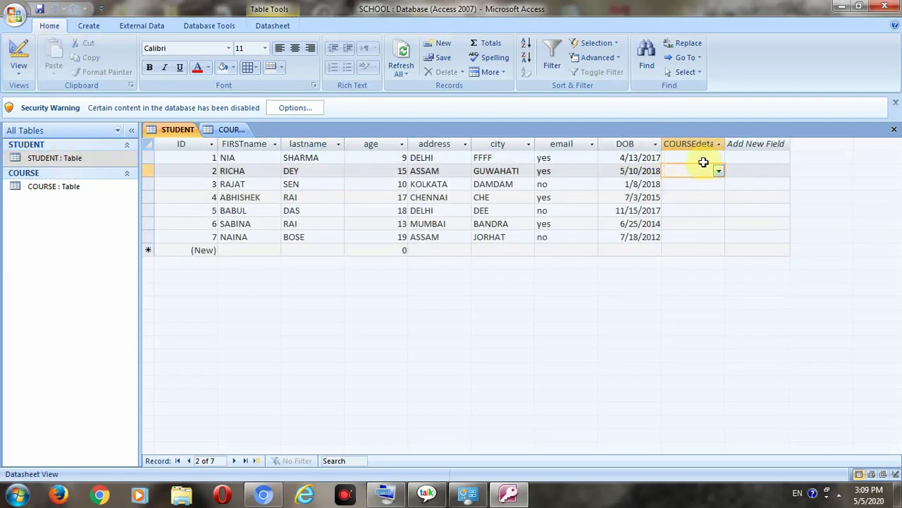
click(702, 160)
click(718, 157)
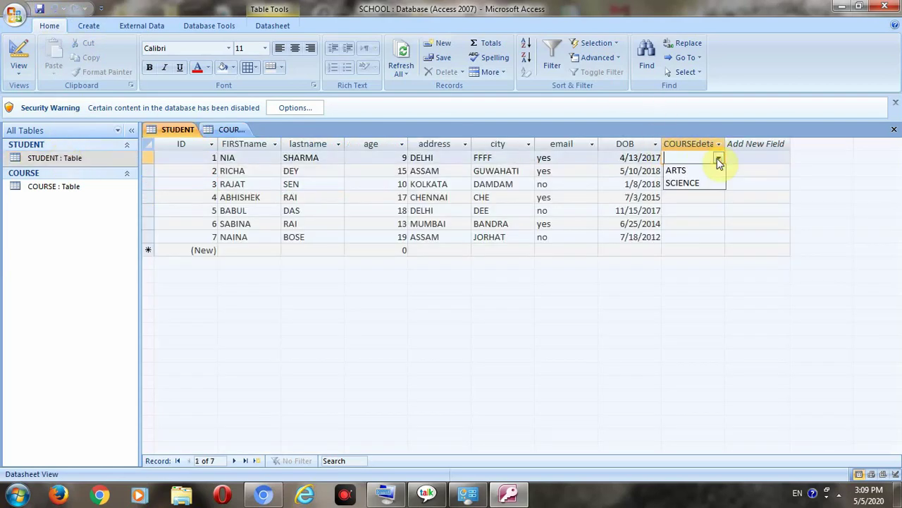
click(704, 199)
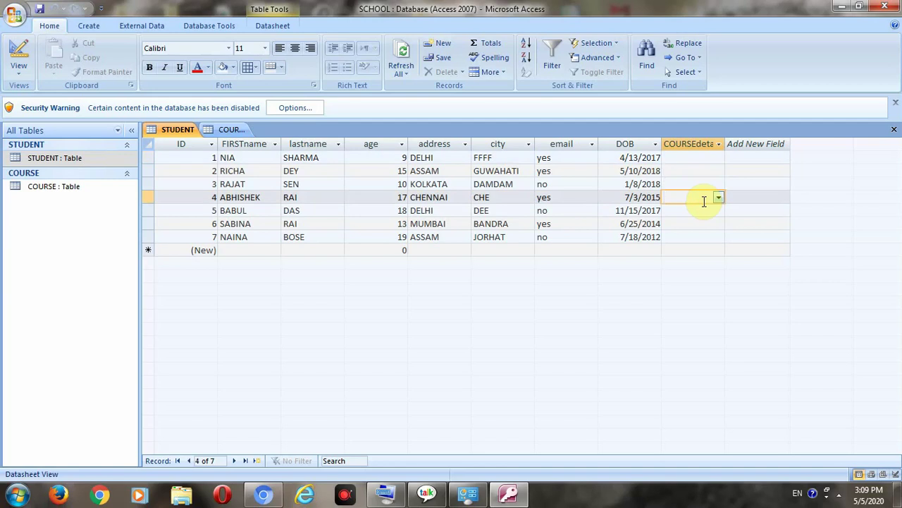
click(688, 157)
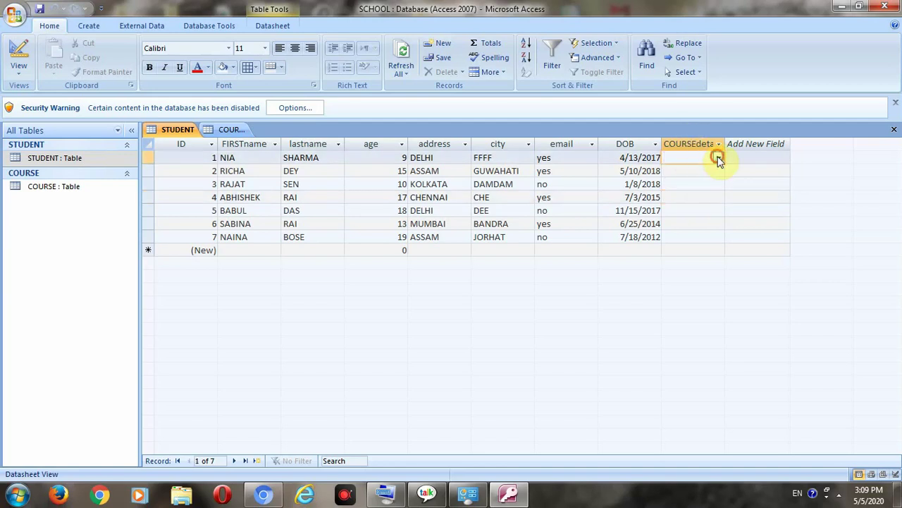
click(719, 157)
click(701, 198)
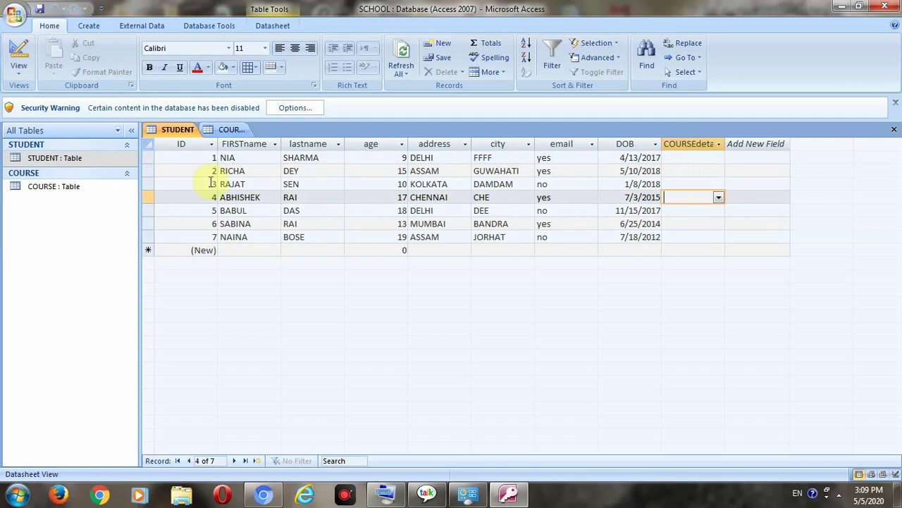
Set COURSEdetails to ARTS for the first STUDENT record and to SCIENCE for the second.
click(702, 157)
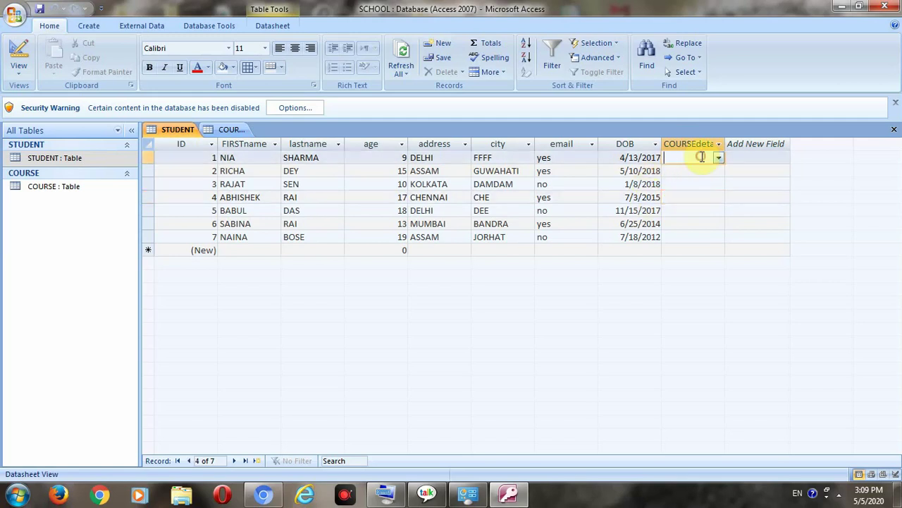
click(719, 160)
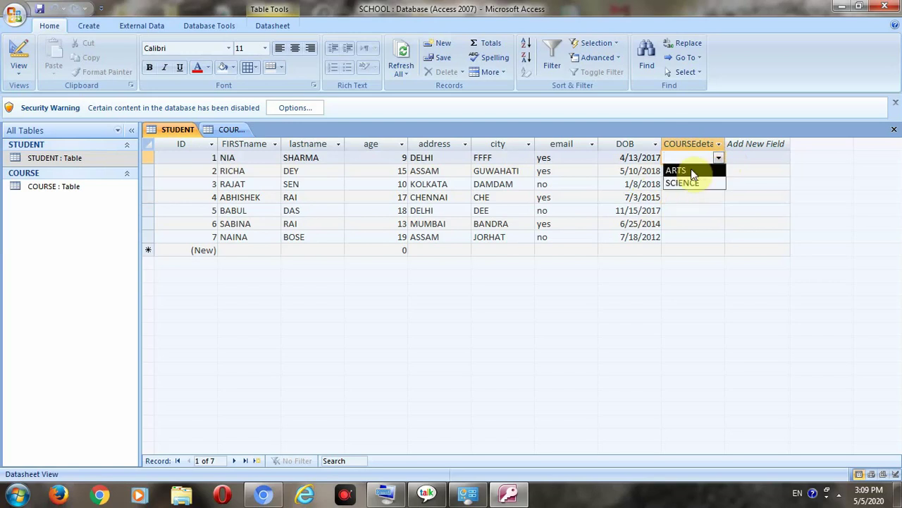
click(692, 171)
click(692, 171)
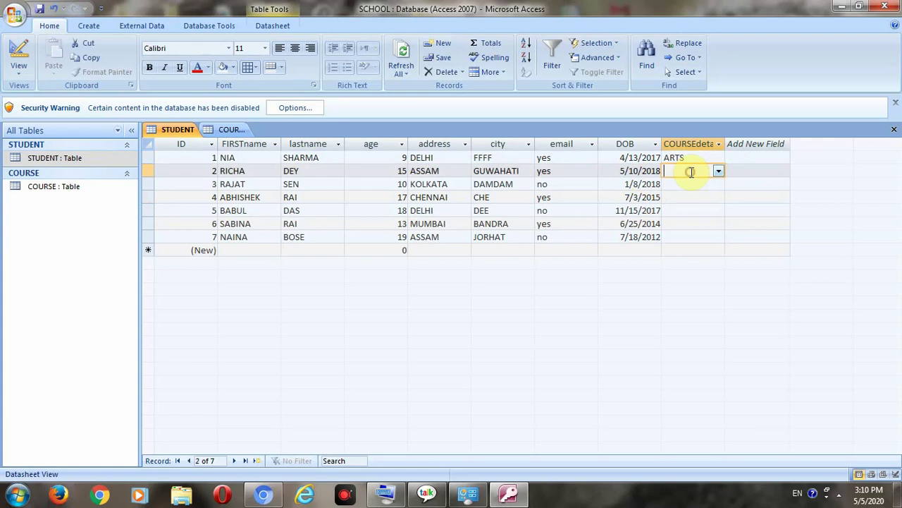
click(717, 171)
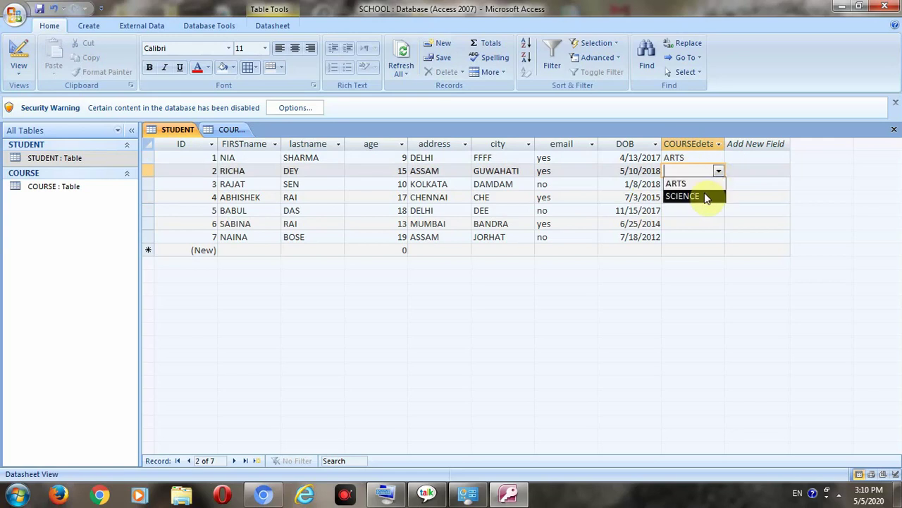
click(706, 195)
click(699, 185)
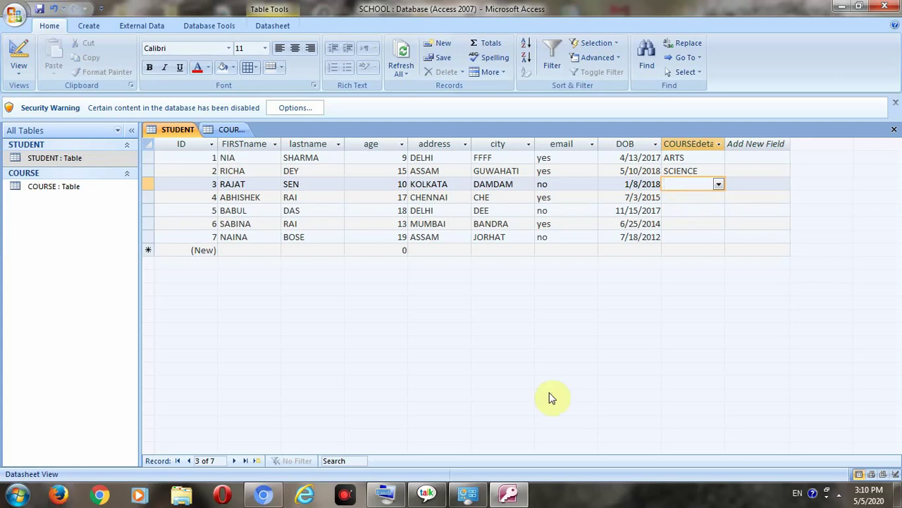
click(833, 494)
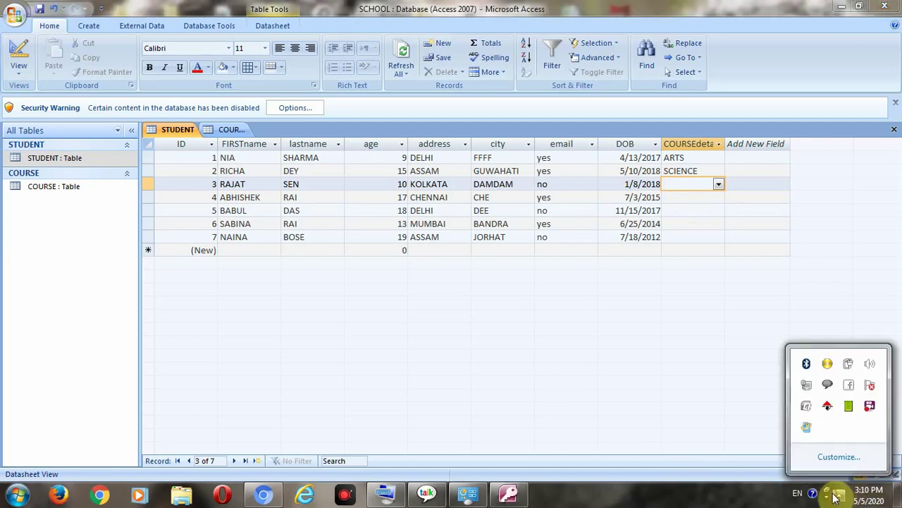